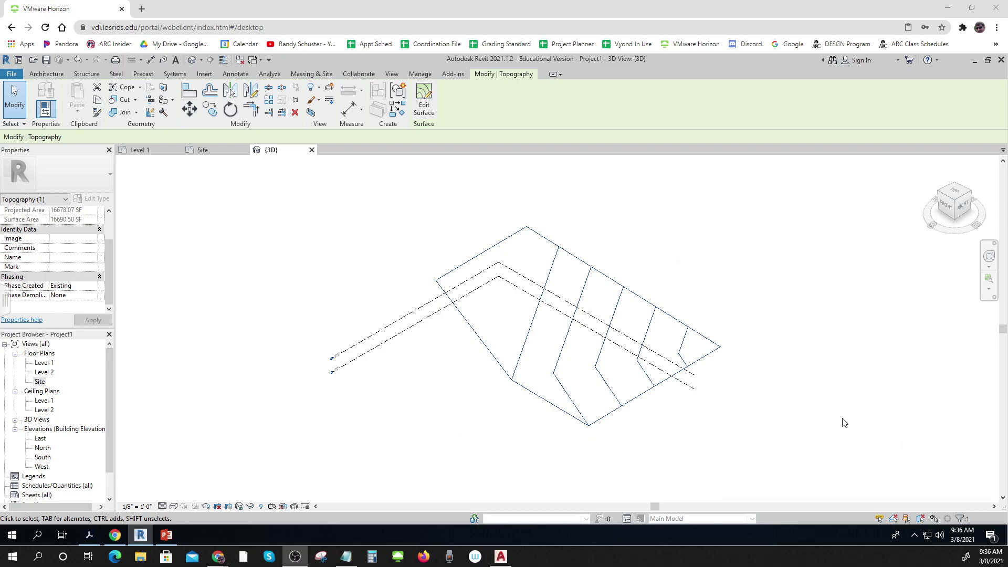
Open the Site floor plan and expand the 3D Views category in the project browser.
left_click(955, 192)
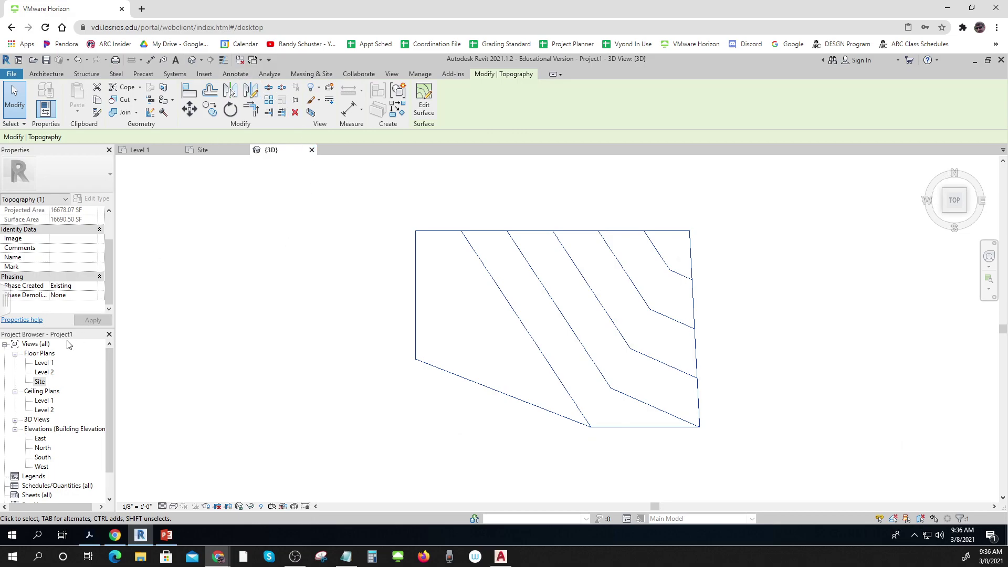
left_click(270, 74)
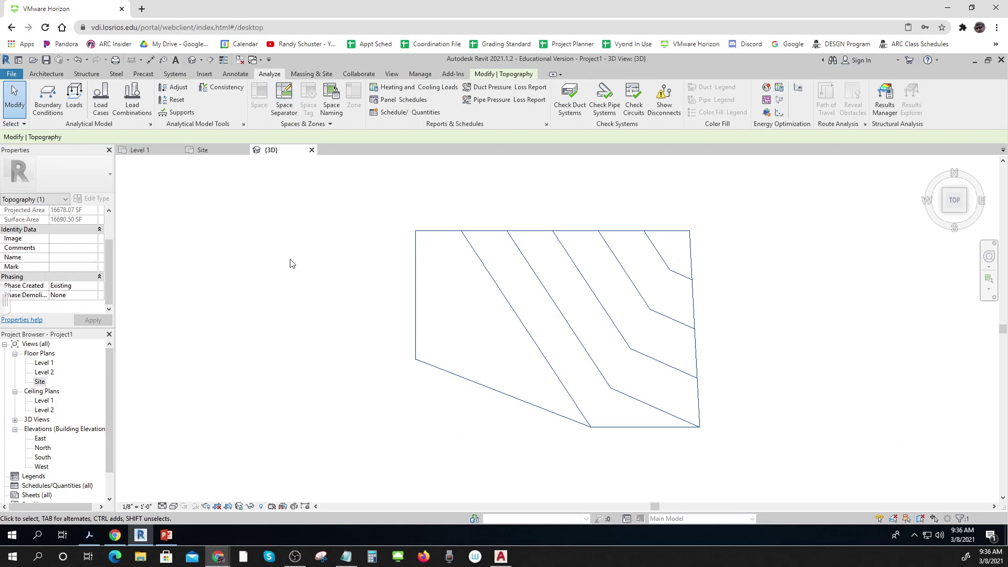
left_click(235, 74)
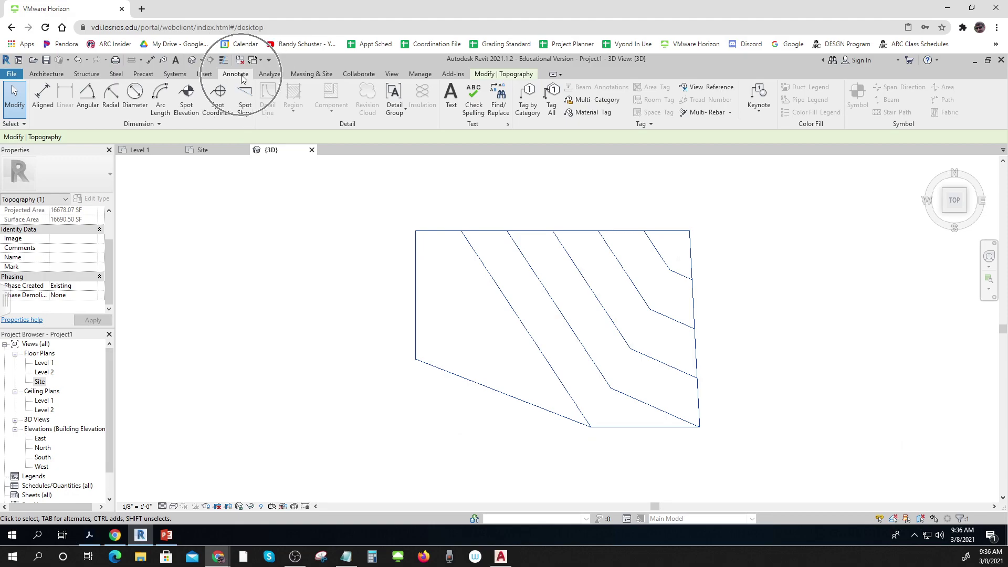
double_click(42, 382)
left_click(355, 407)
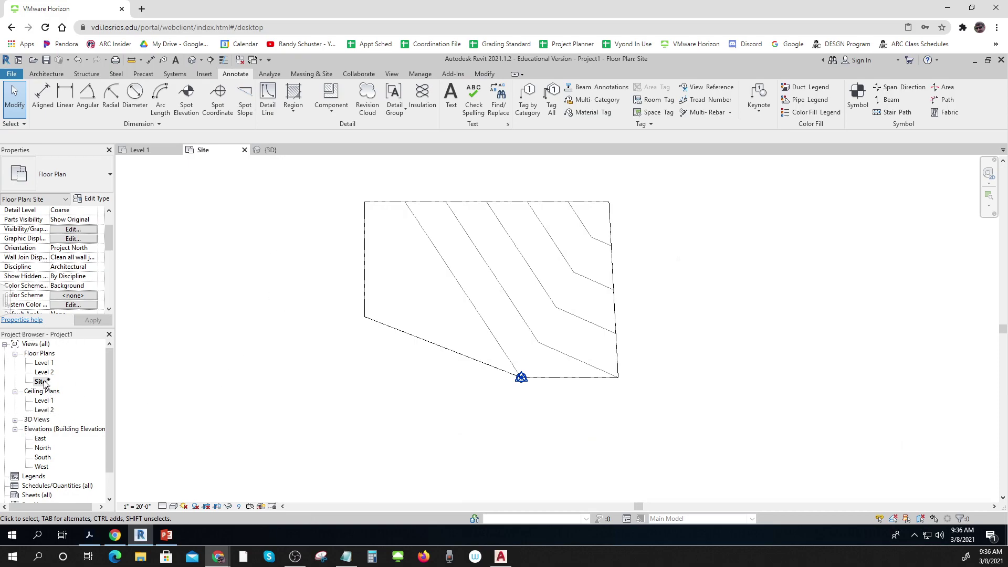
left_click(15, 420)
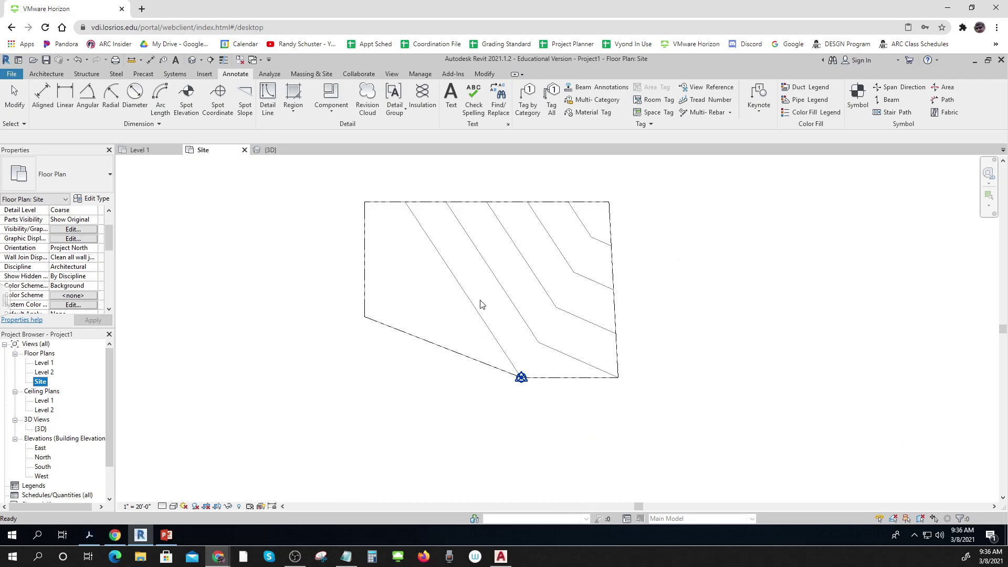
Draw a horizontal detail line 40' long inward from the site's west property line.
left_click(268, 98)
left_click(364, 275)
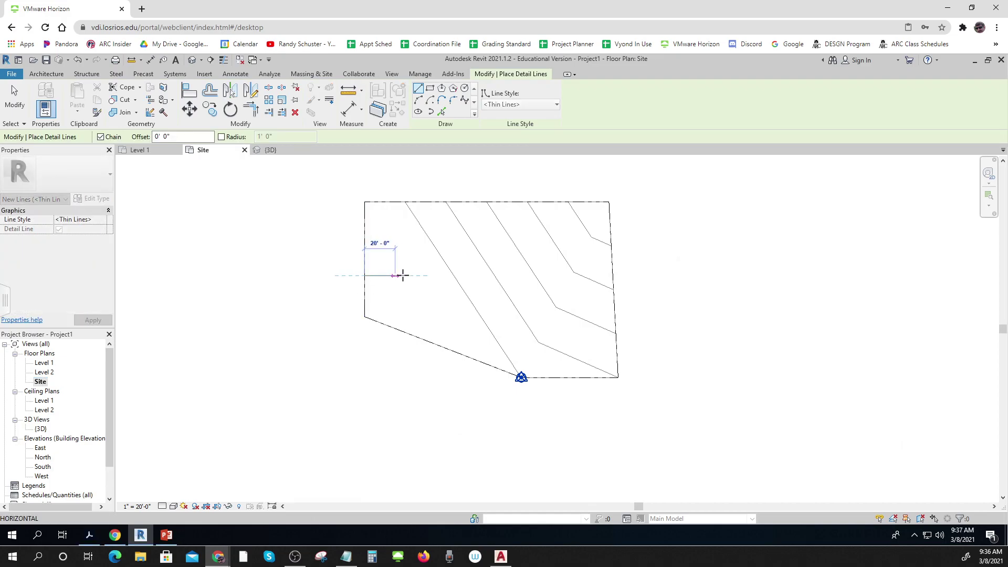
type("4")
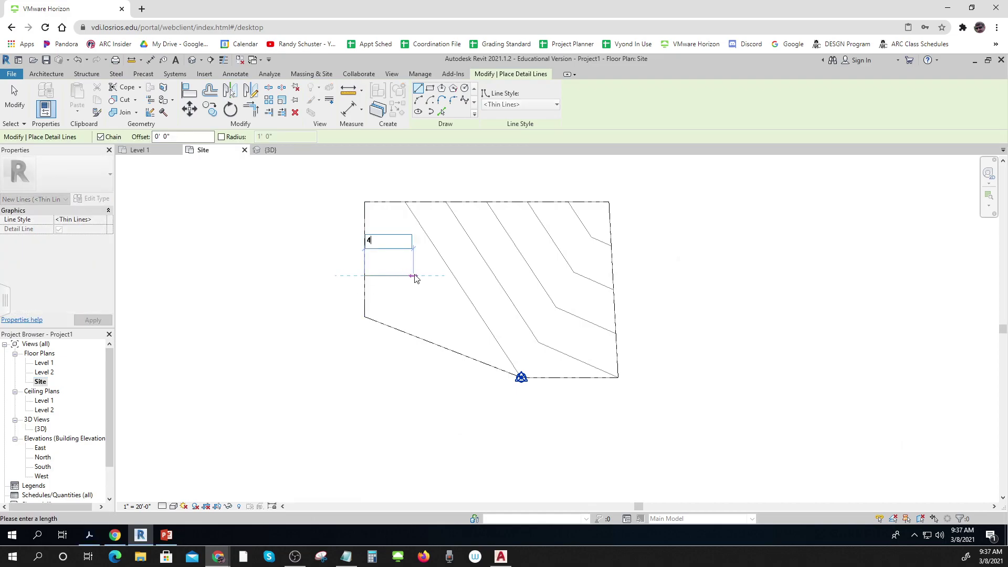
type("0")
key("Return")
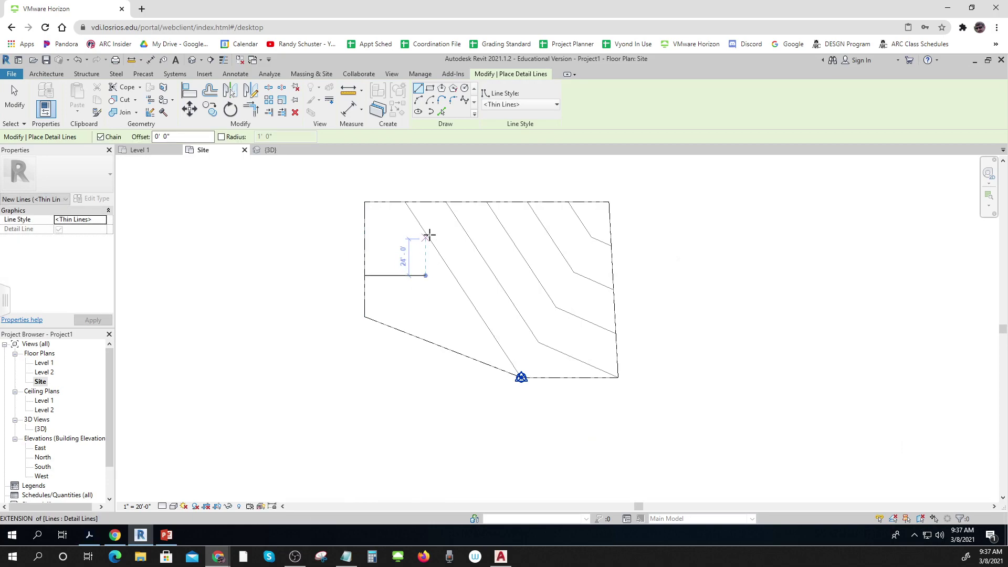
left_click(425, 202)
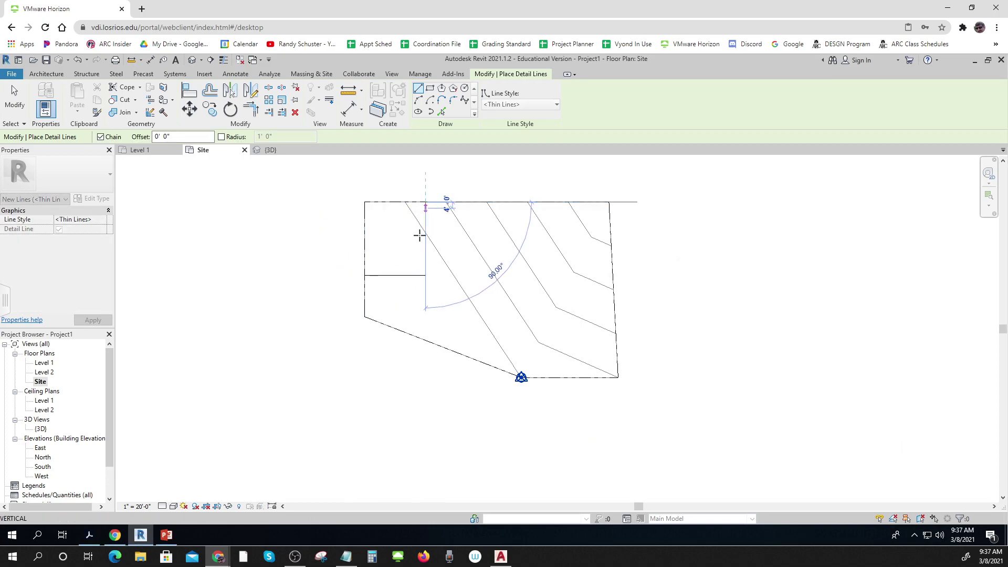
type("5")
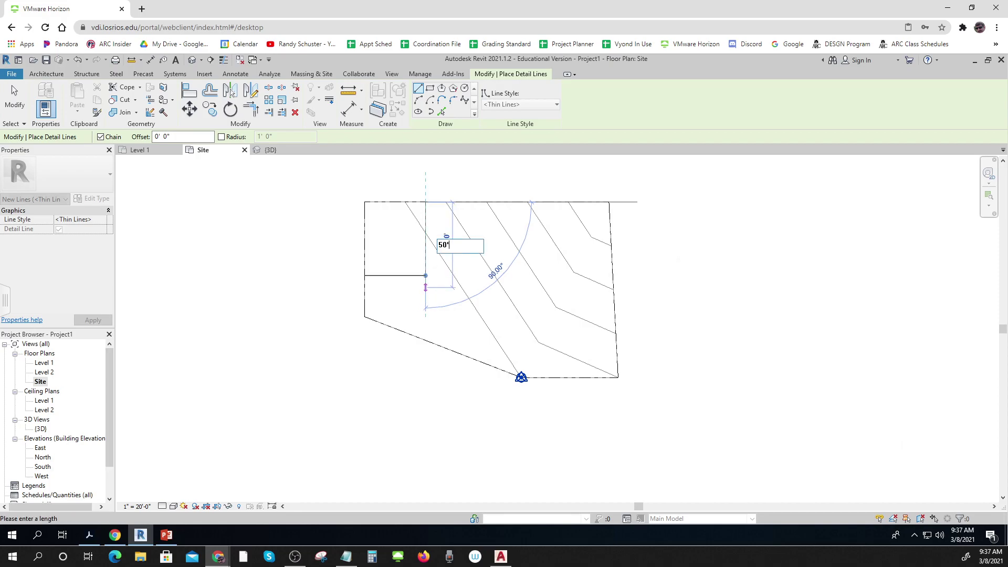
type("0'")
key("Return")
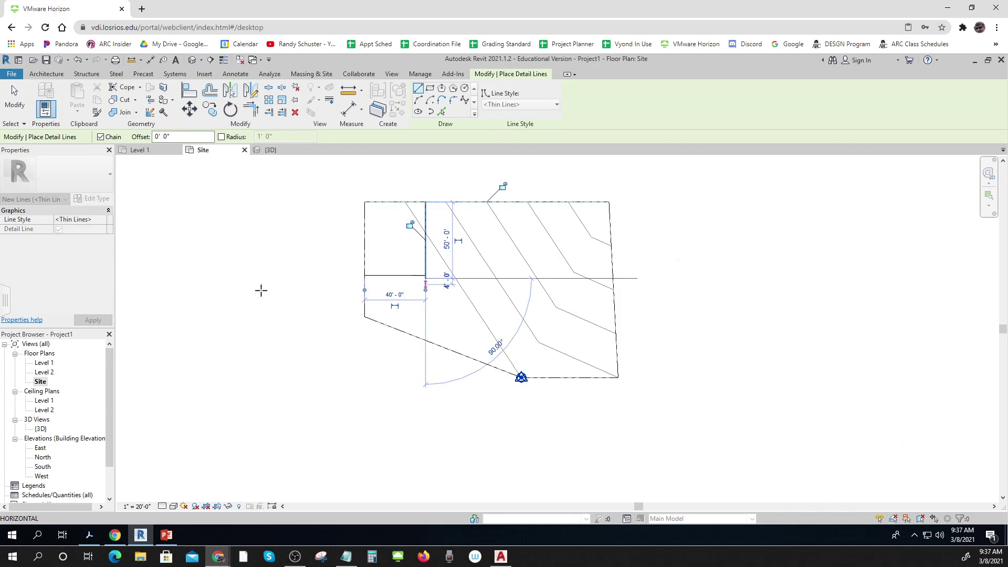
key("Escape")
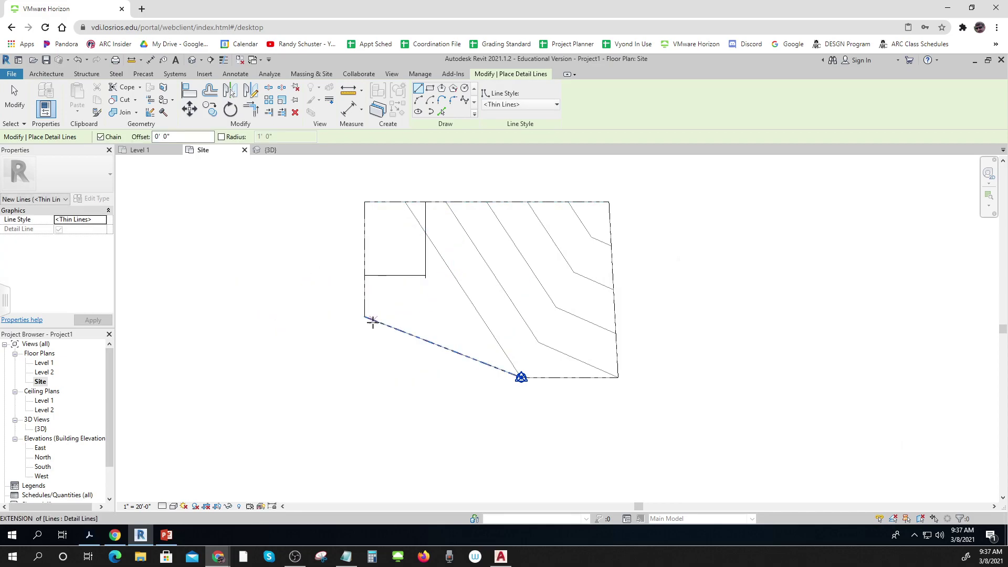
key("ctrl+z")
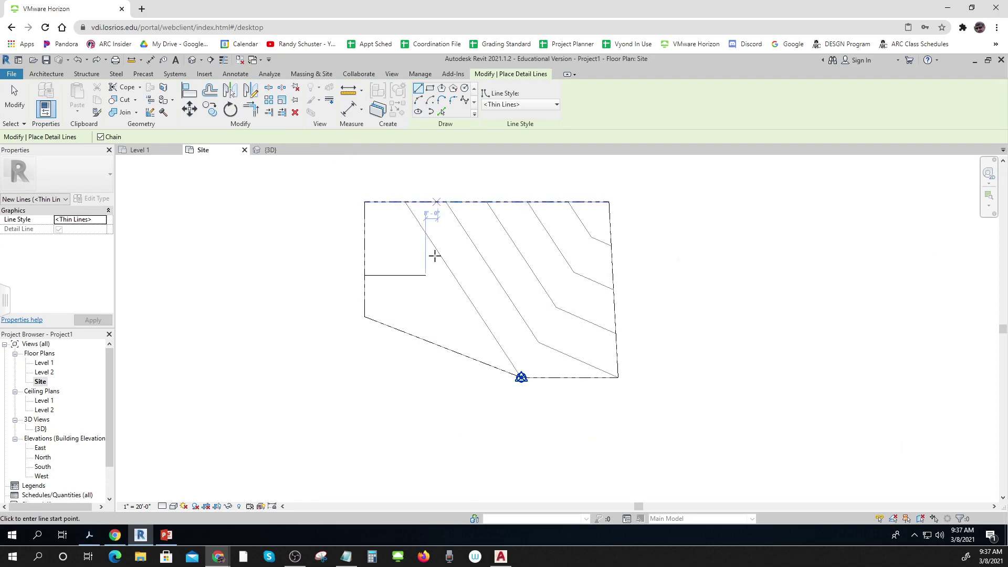
Draw a vertical detail line 50' down from the north property line, passing through the horizontal line's east end.
left_click(426, 273)
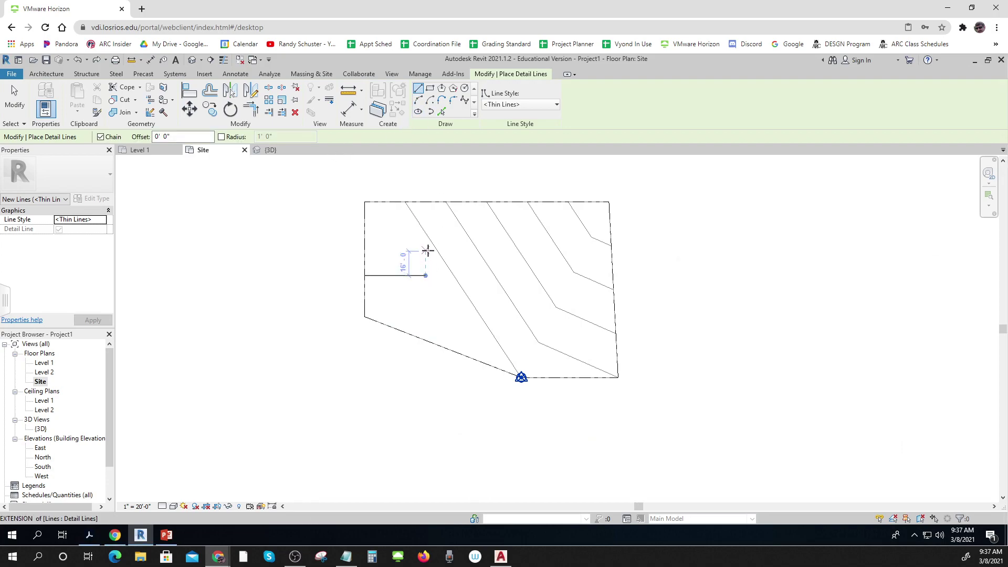
left_click(427, 201)
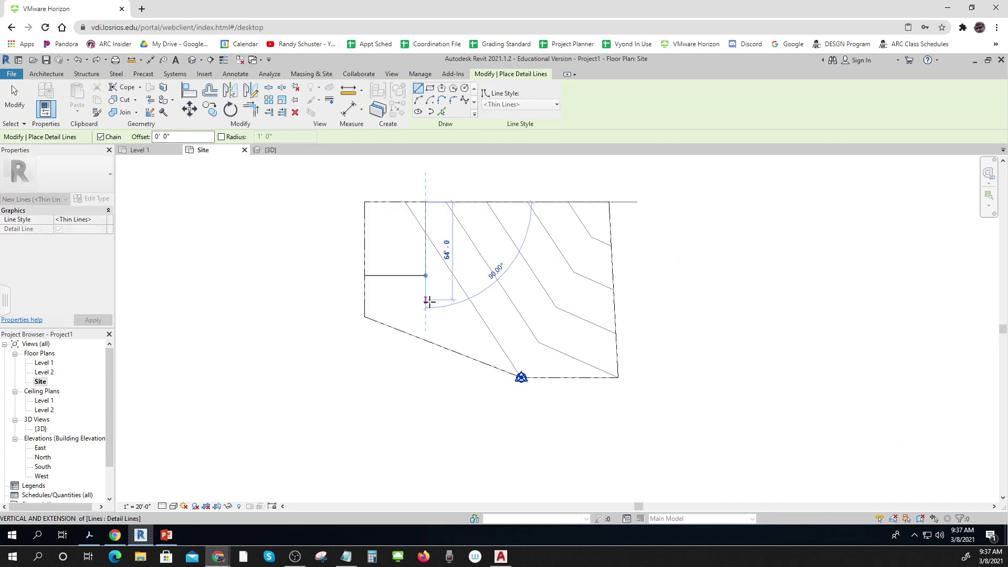
type("5")
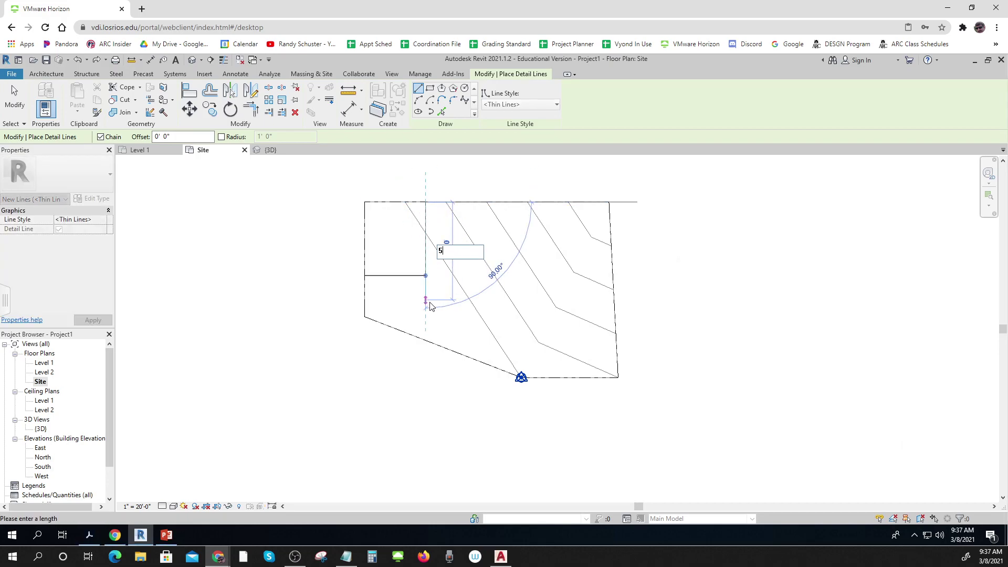
type("0")
key("Return")
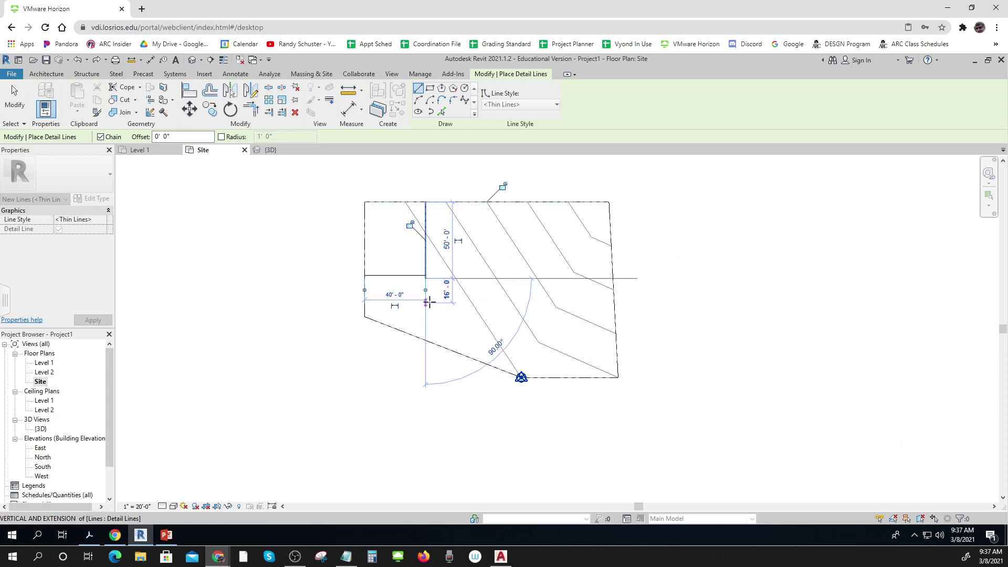
key("Escape")
Draw a 24' deep detail-line rectangle from the vertical line's lower endpoint toward the southeast and set its width to 36'.
scroll(429, 300, "up", 3)
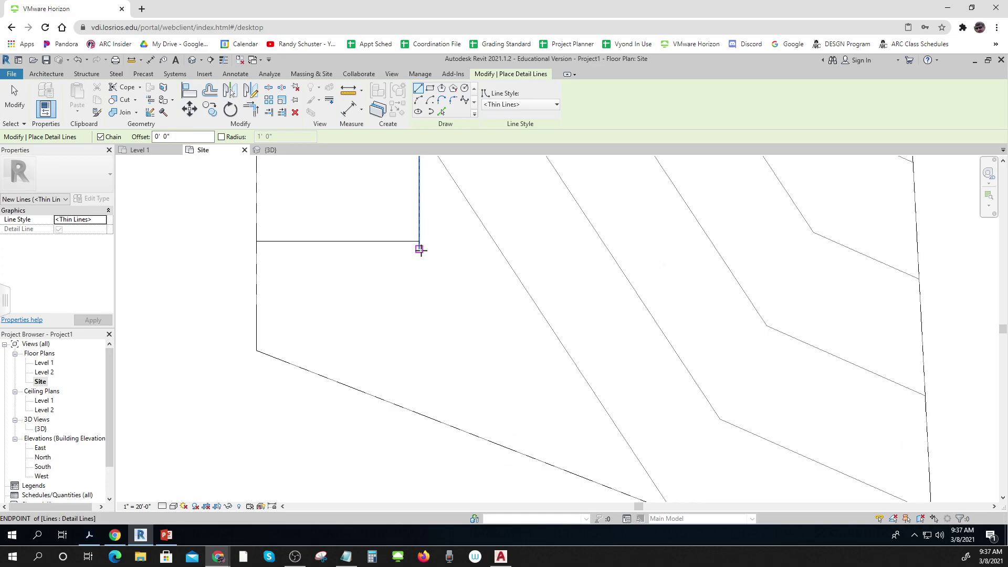
left_click(430, 89)
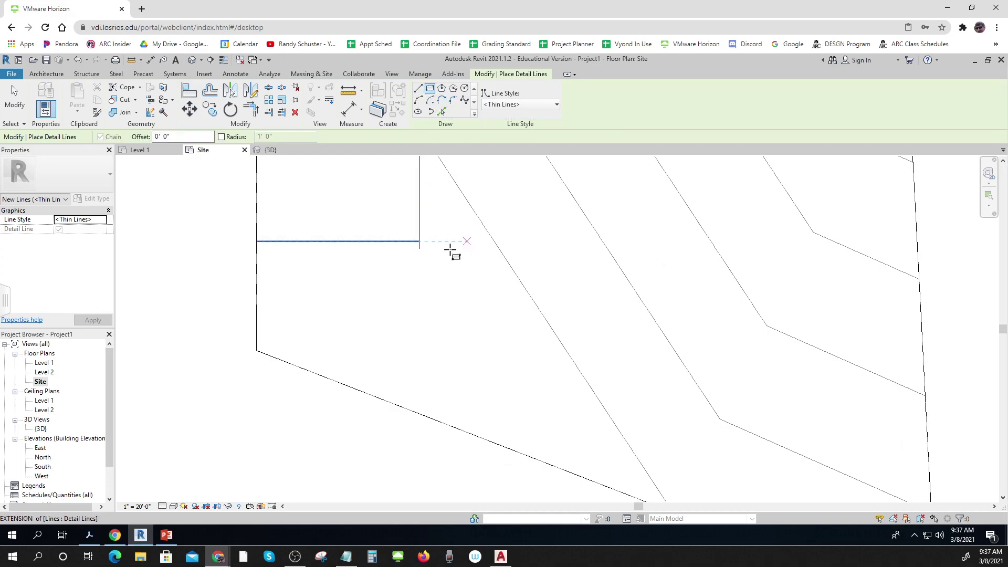
left_click(419, 249)
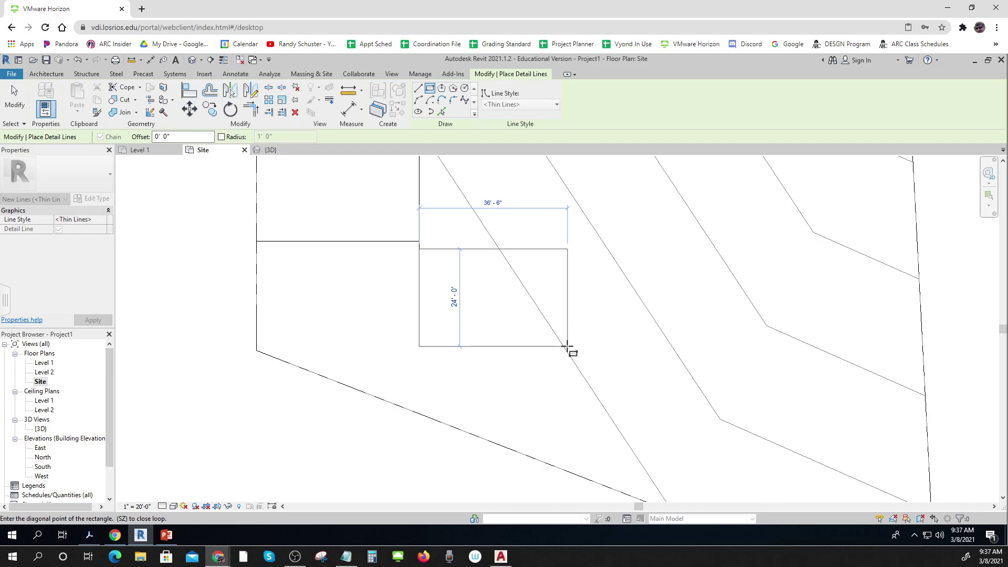
left_click(567, 346)
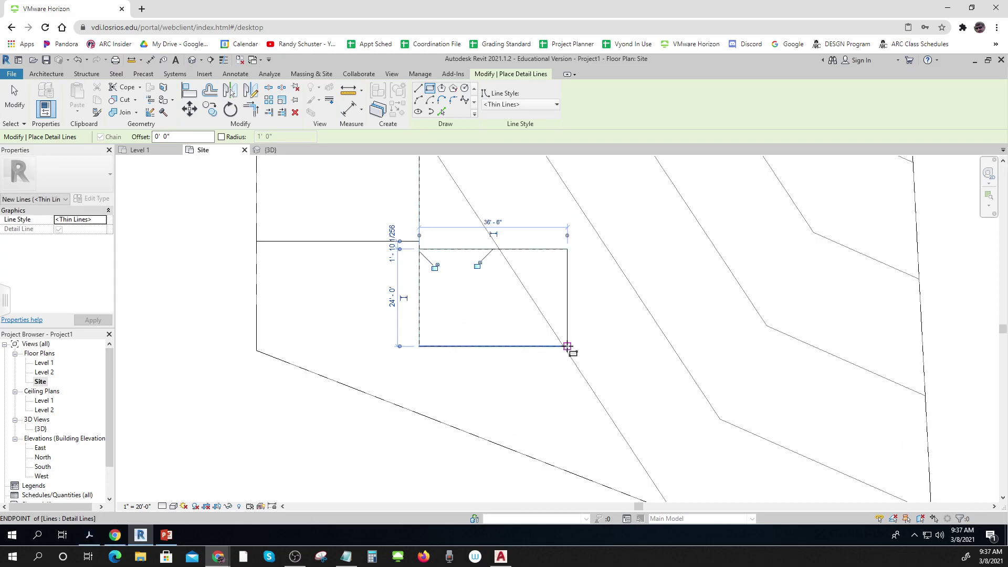
left_click(492, 221)
left_click_drag(496, 218, 469, 224)
type("36")
key("Return")
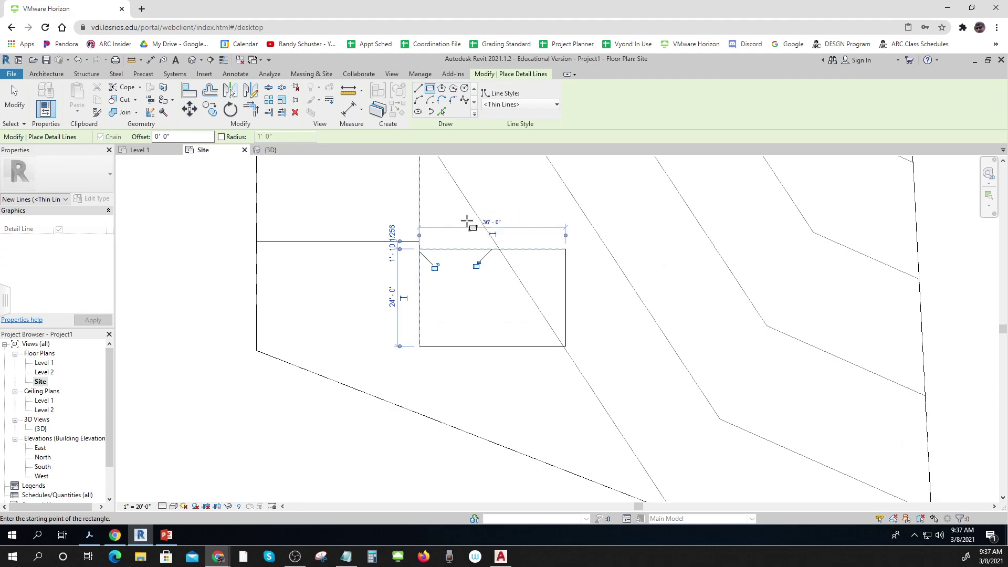
left_click(498, 221)
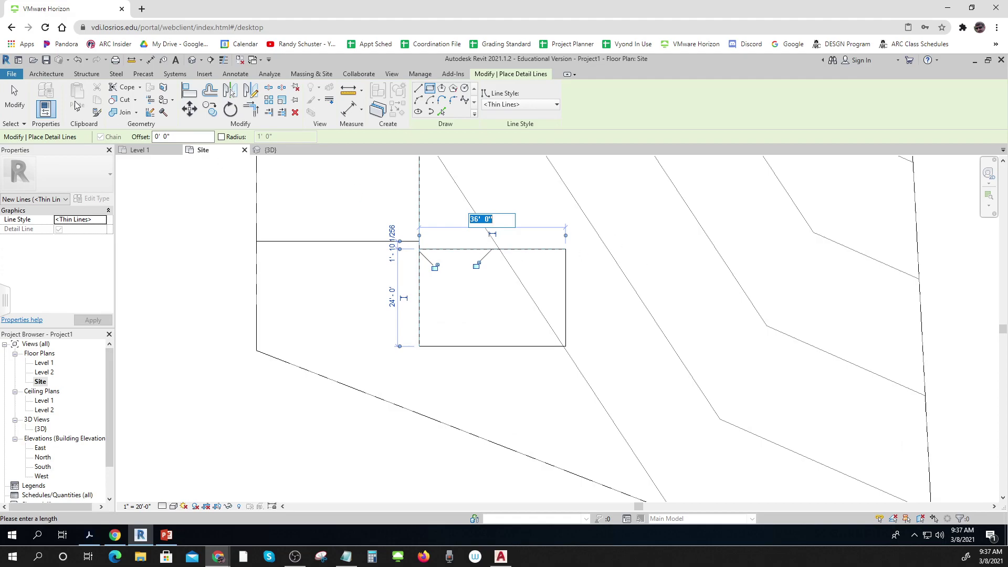
left_click(14, 97)
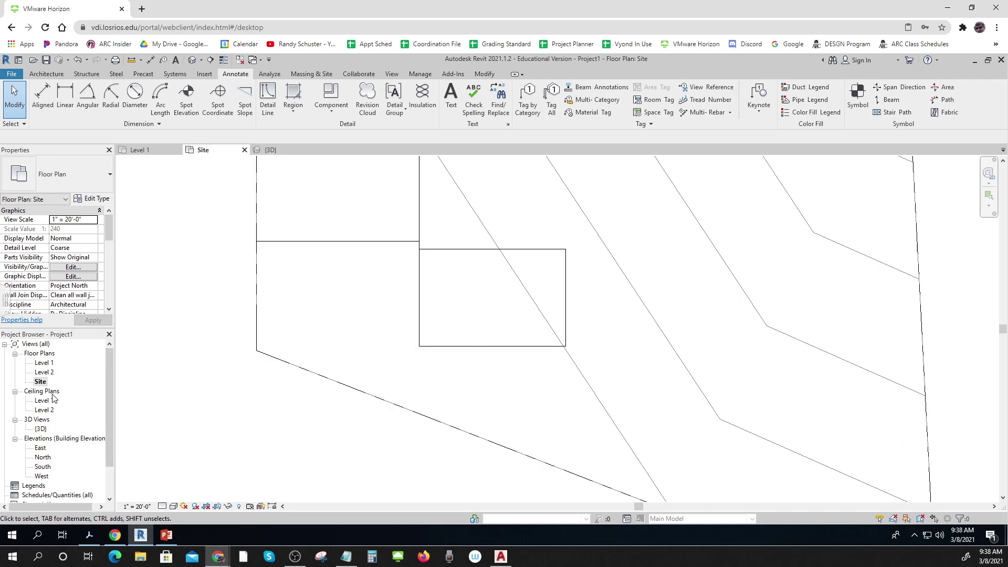
Start a building pad in the Site plan and set its height offset from Level 1 to 6' 6".
left_click(42, 383)
scroll(558, 348, "down", 3)
middle_click_drag(604, 345, 515, 345)
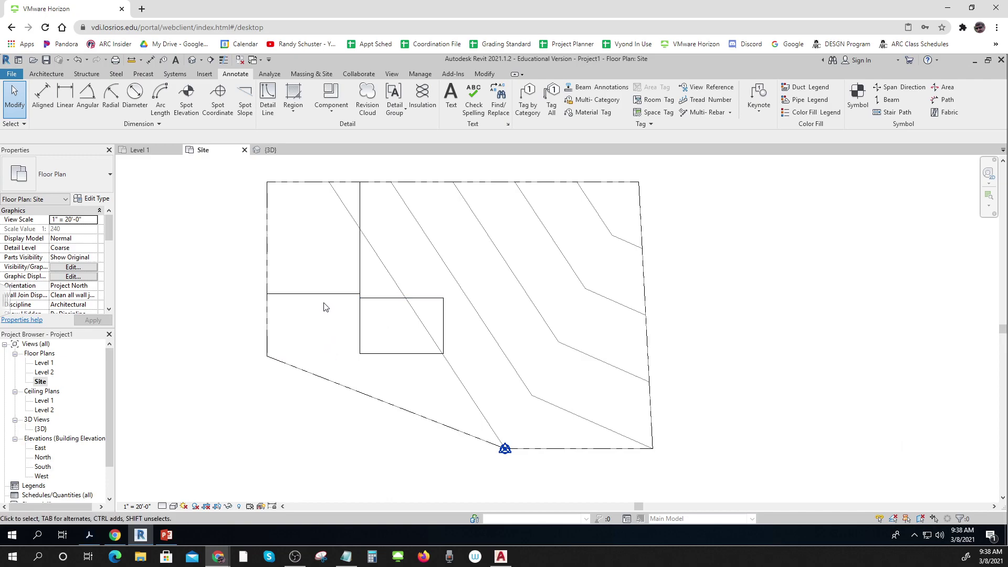
key("ctrl")
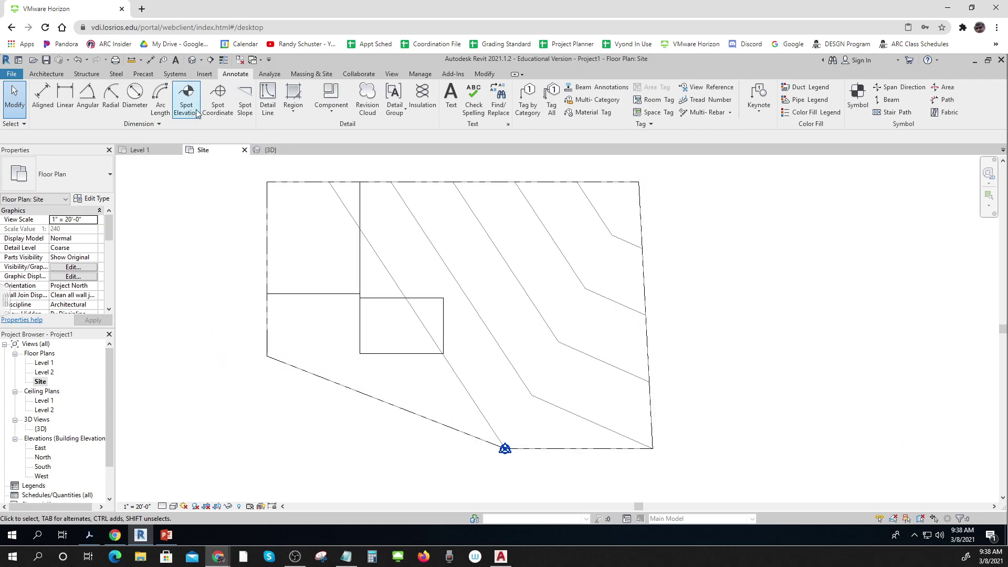
left_click(314, 77)
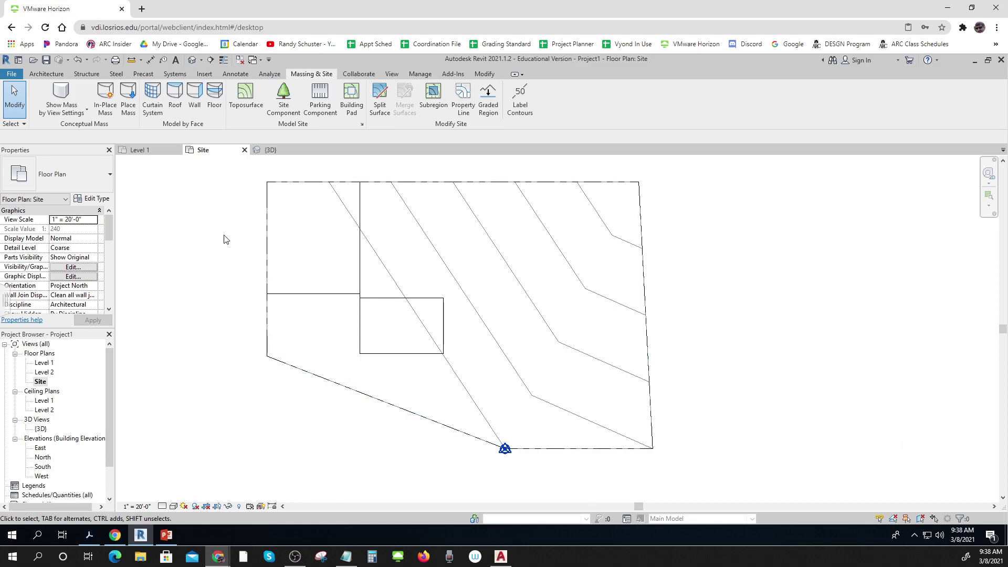
left_click(352, 98)
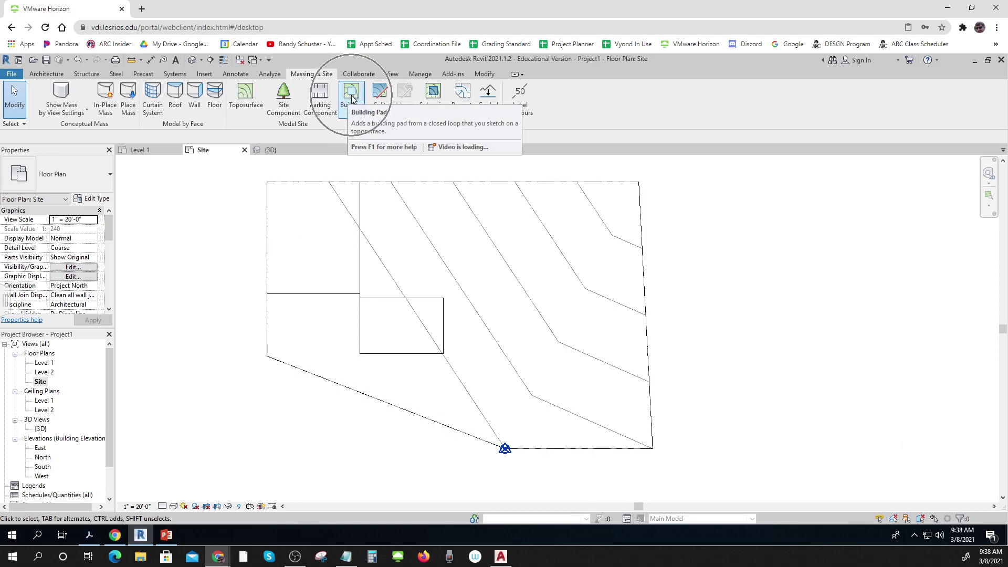
left_click(352, 98)
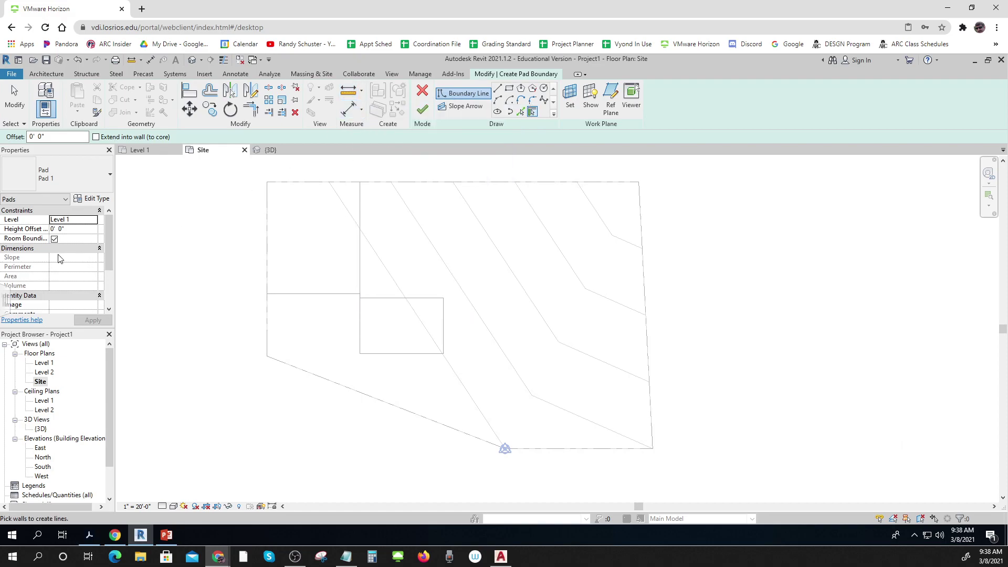
left_click(70, 229)
left_click_drag(70, 229, 44, 234)
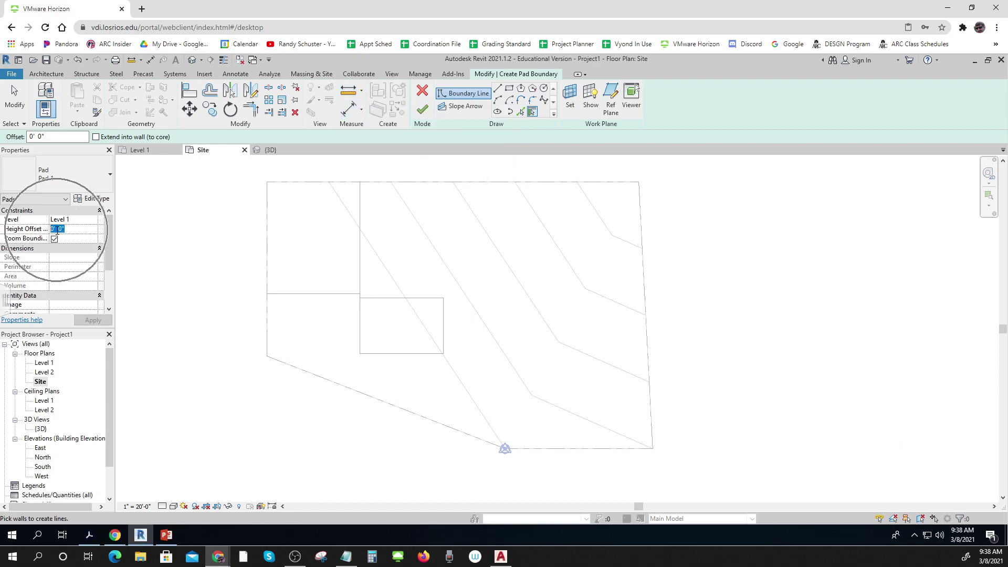
key("ctrl")
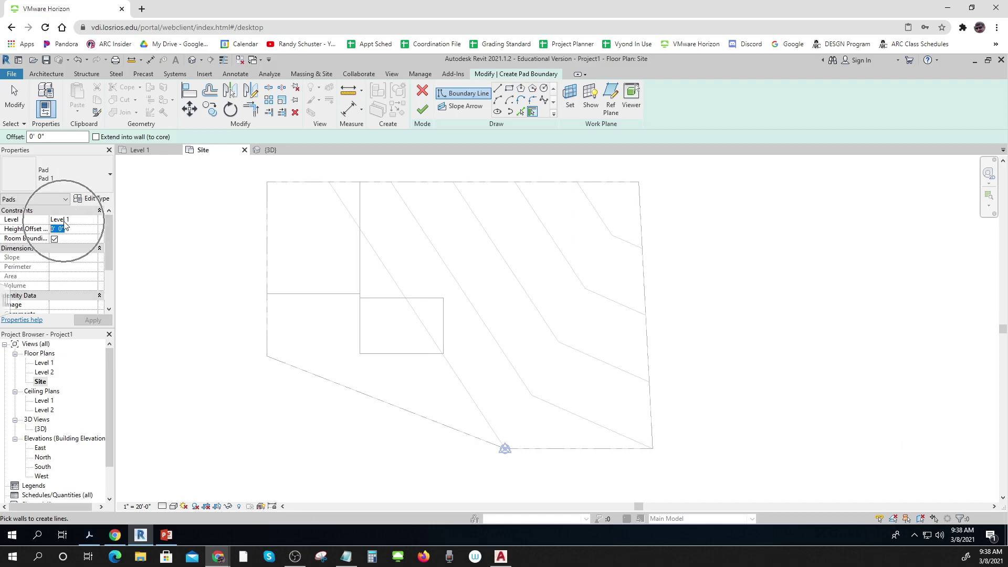
key("ctrl")
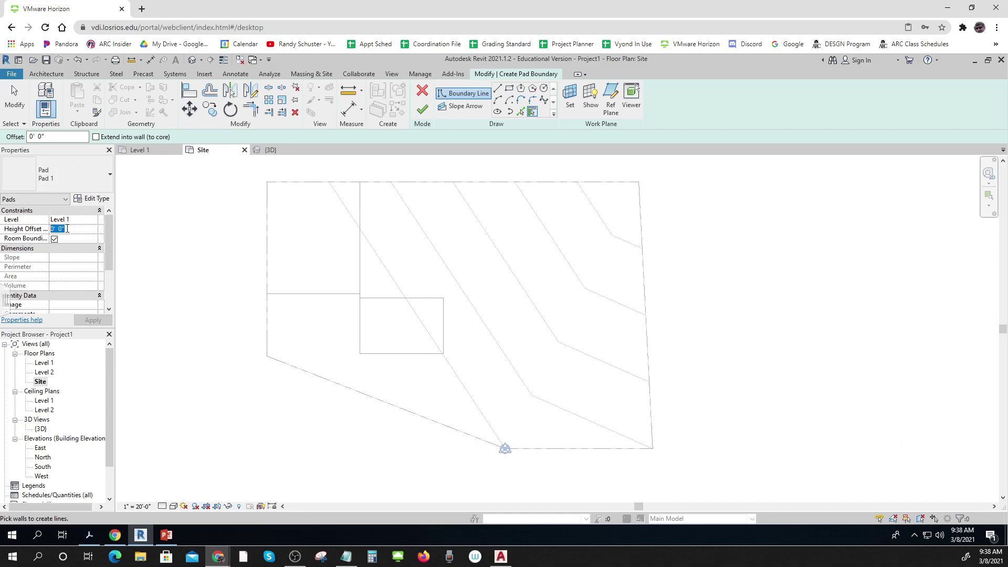
type("6")
left_click(101, 322)
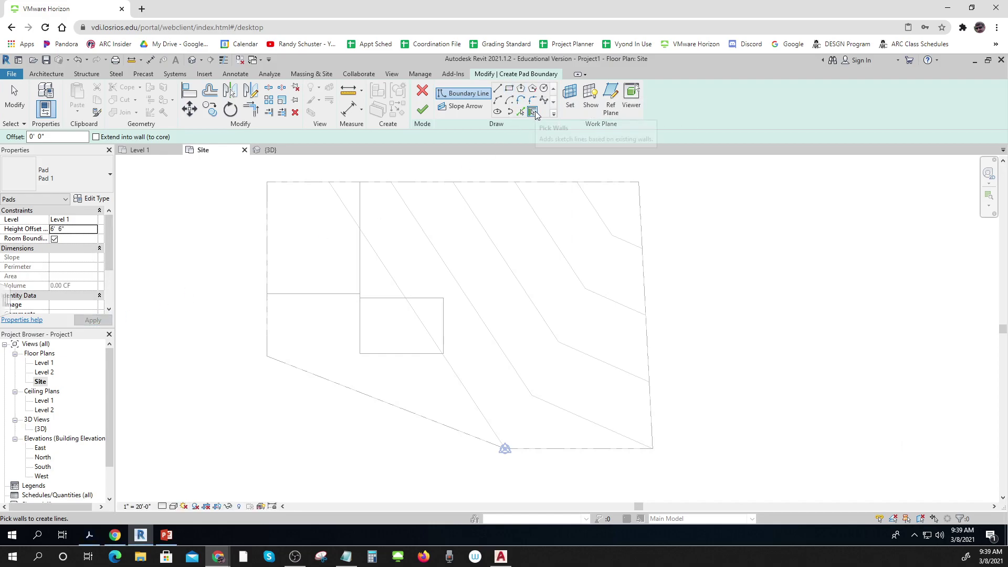
Sketch a rectangular pad boundary over the 36' by 24' detail-line footprint, corner to corner, and finish the building pad.
left_click(509, 90)
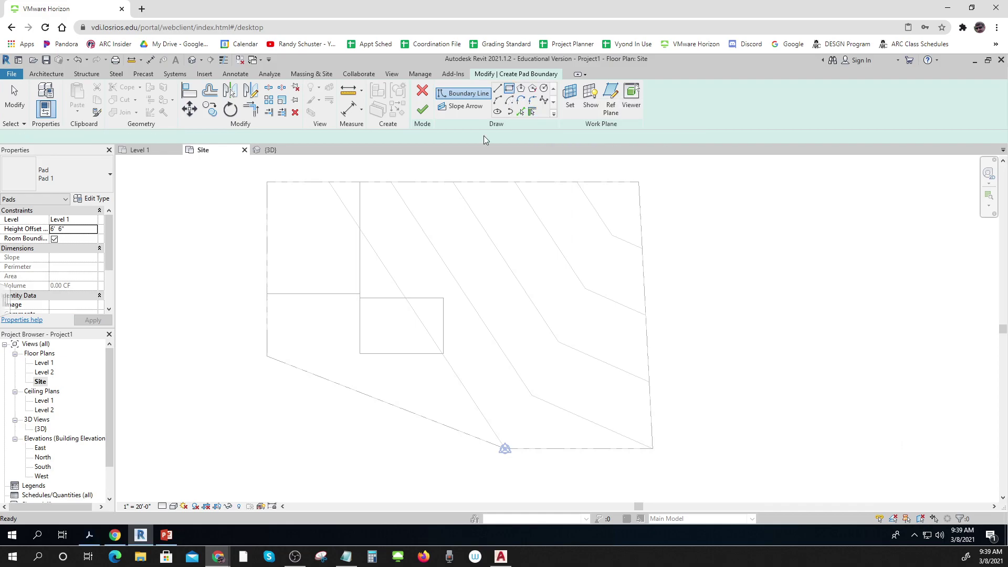
left_click(359, 297)
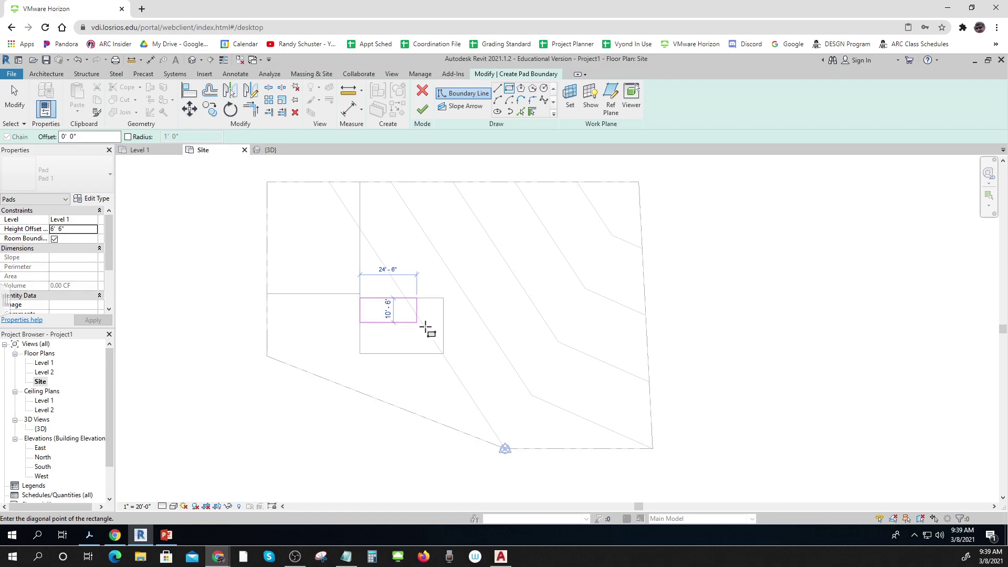
left_click(443, 353)
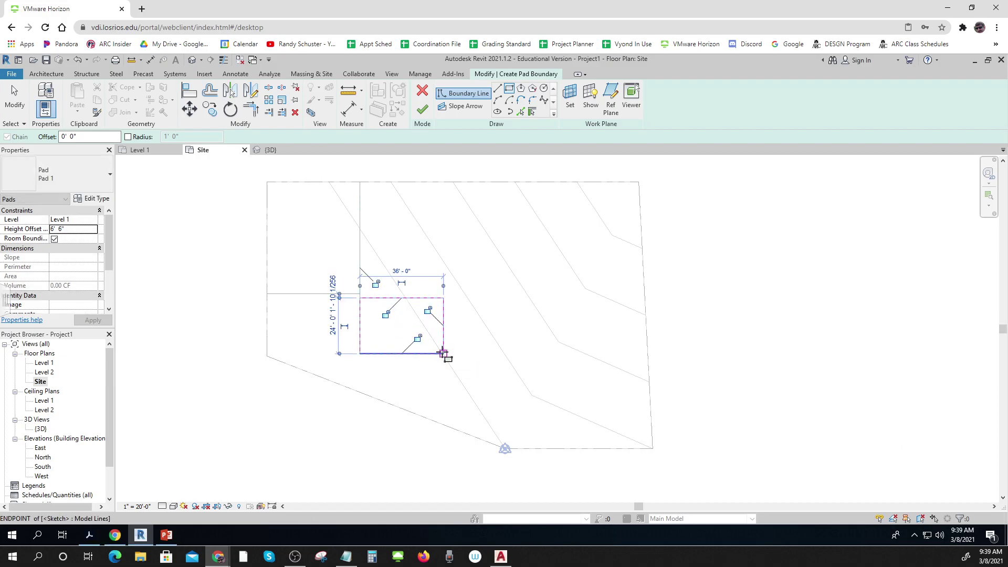
left_click(426, 113)
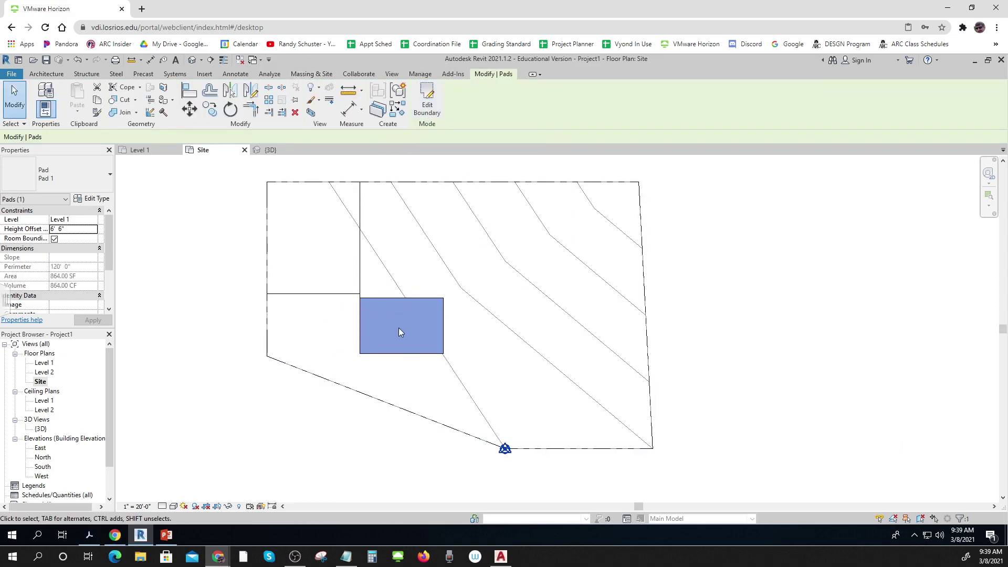
Show the pad in the 3D view from the southeast corner and set the visual style to Shaded.
double_click(41, 429)
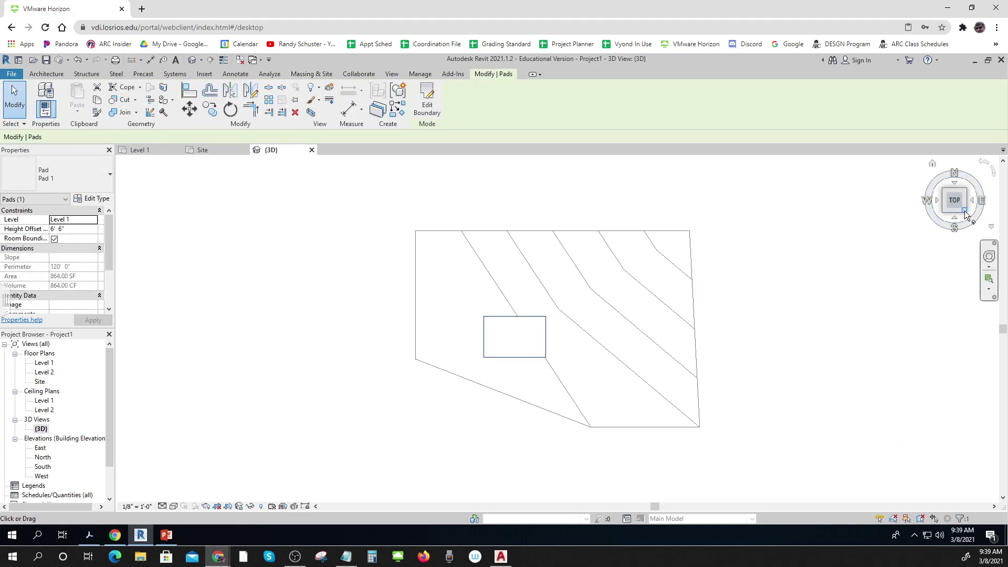
left_click(965, 210)
scroll(616, 445, "down", 3)
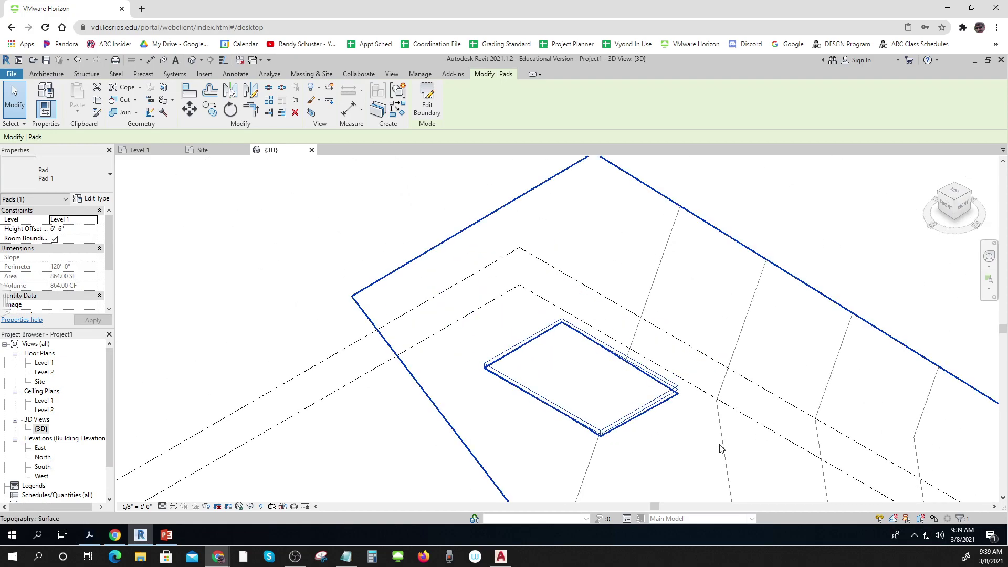
middle_click_drag(723, 448, 689, 403, "shift")
scroll(689, 403, "up", 3)
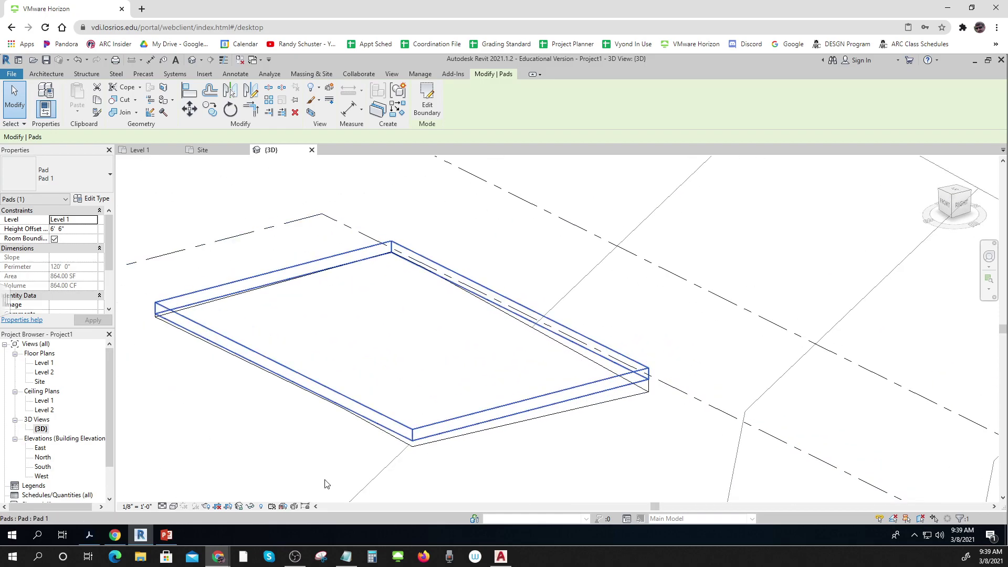
left_click(174, 506)
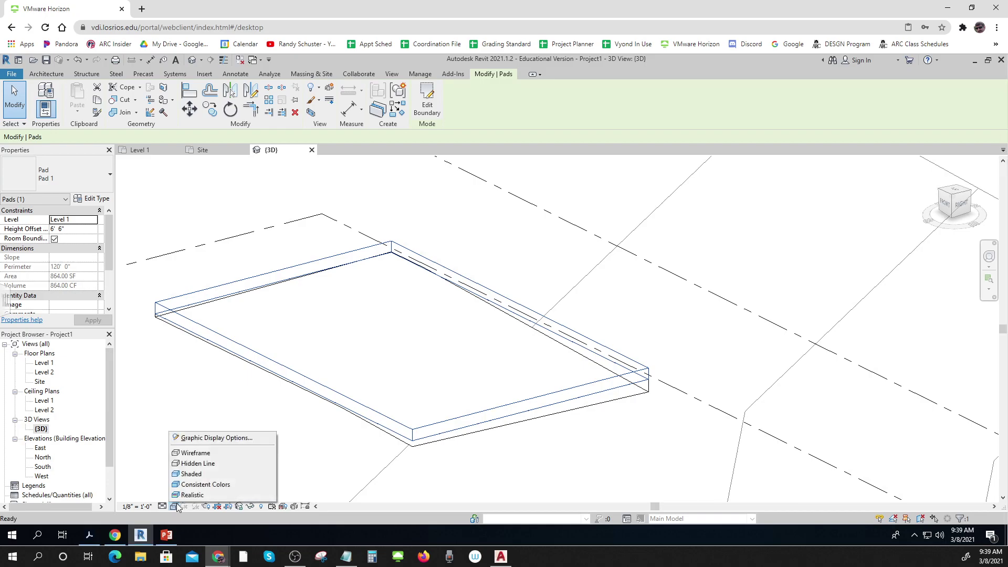
left_click(195, 473)
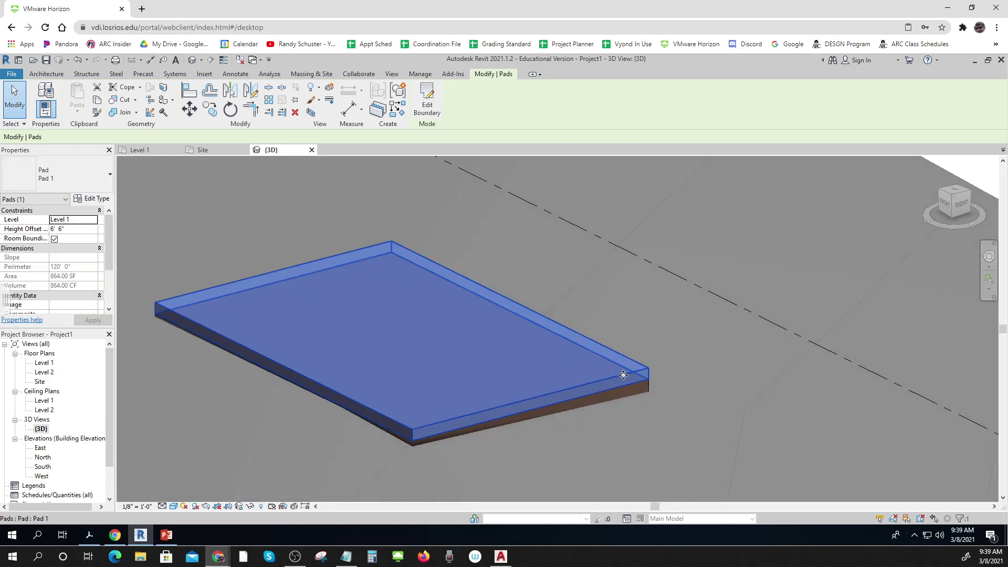
Examine the topography surface beneath the building pad, including its area and cut/fill properties, and how the pad sits on the site.
left_click(623, 375)
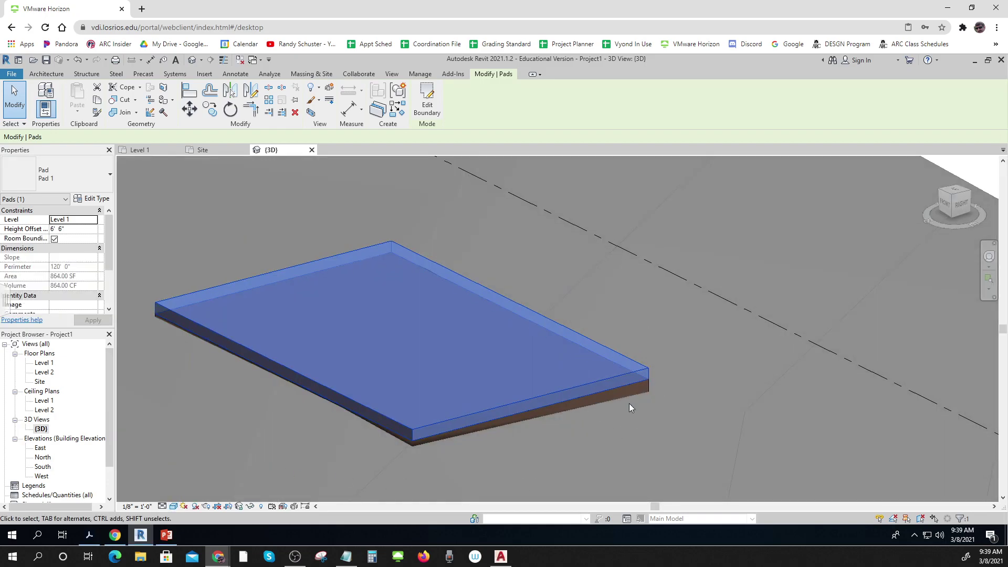
left_click(632, 396)
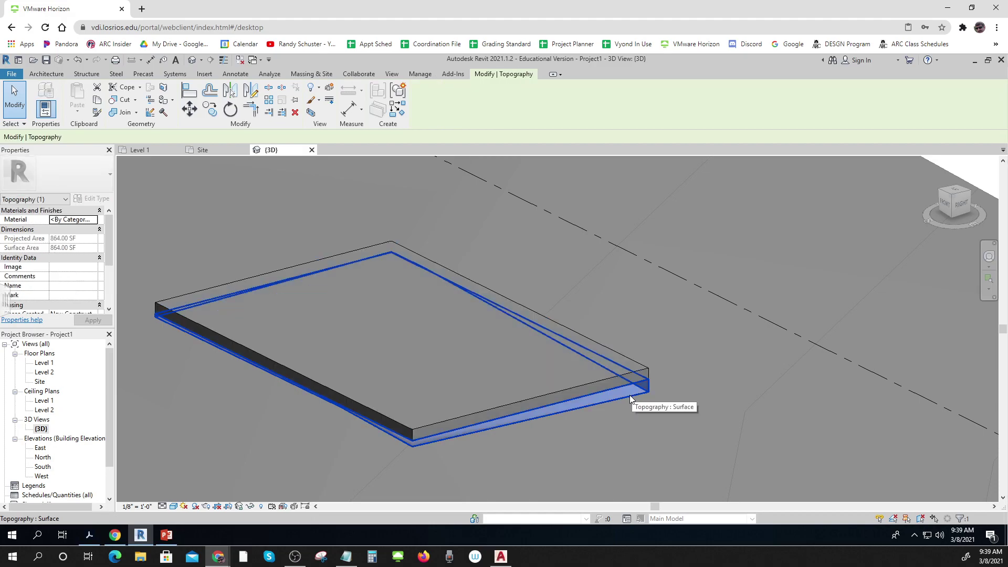
scroll(112, 261, "down", 3)
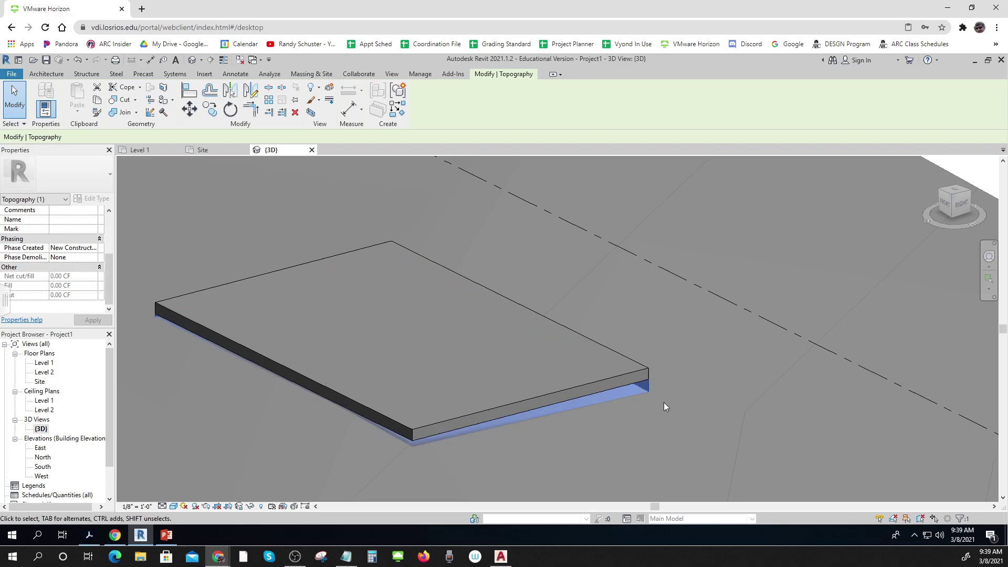
left_click(635, 390)
scroll(108, 274, "up", 3)
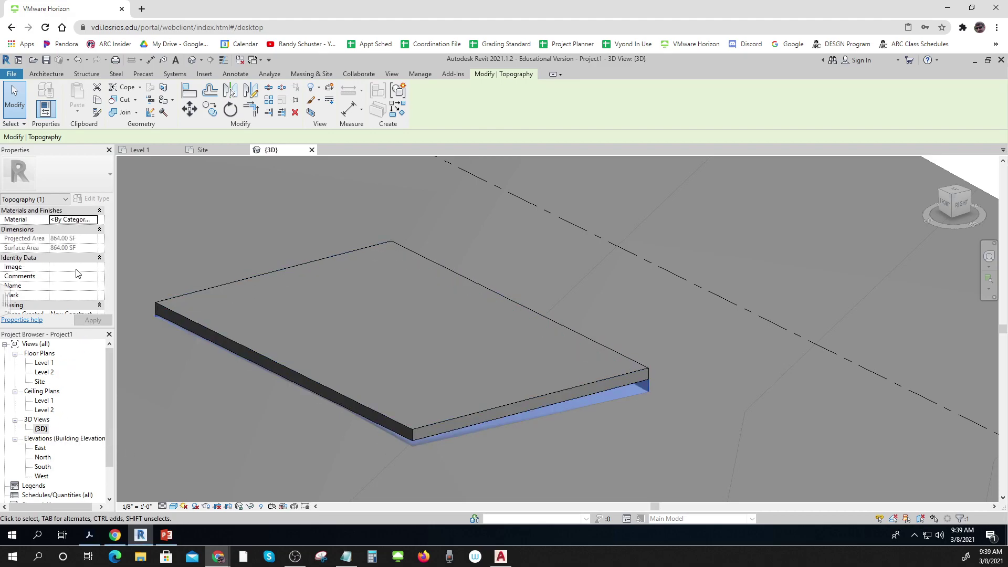
left_click(164, 247)
scroll(200, 314, "down", 2)
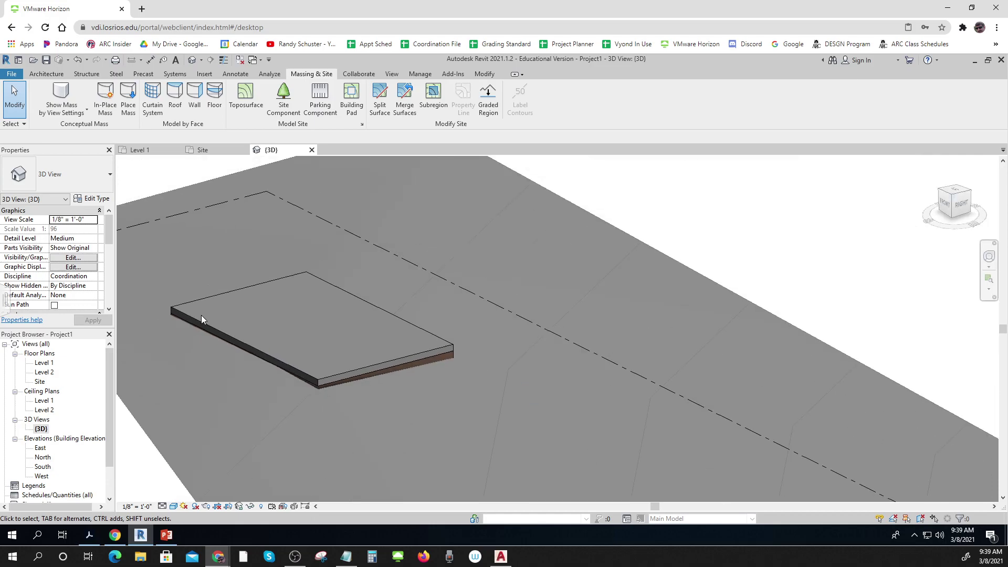
left_click(390, 346)
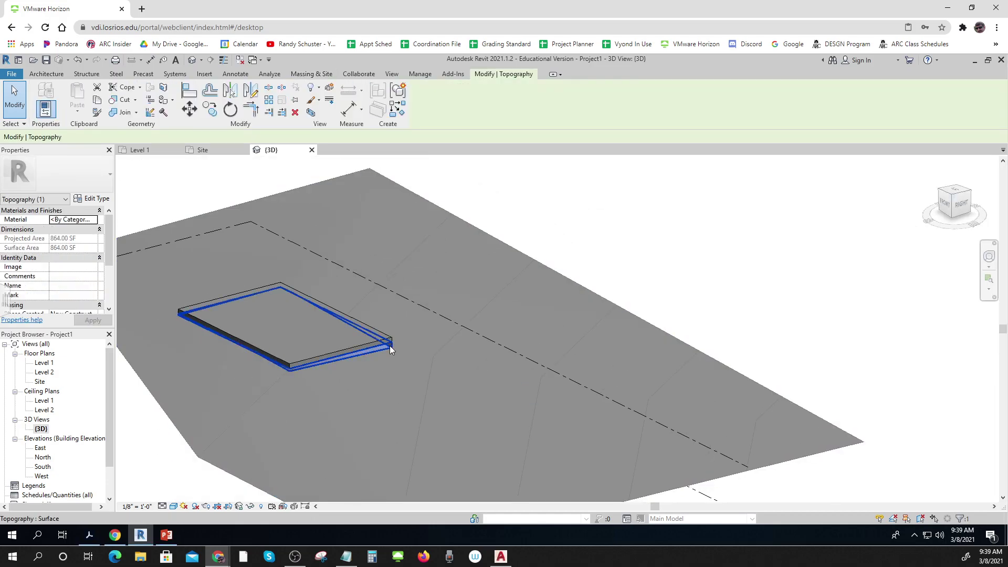
mouse_move(110, 245)
left_mouse_down()
mouse_move(112, 285)
mouse_move(111, 226)
left_mouse_up()
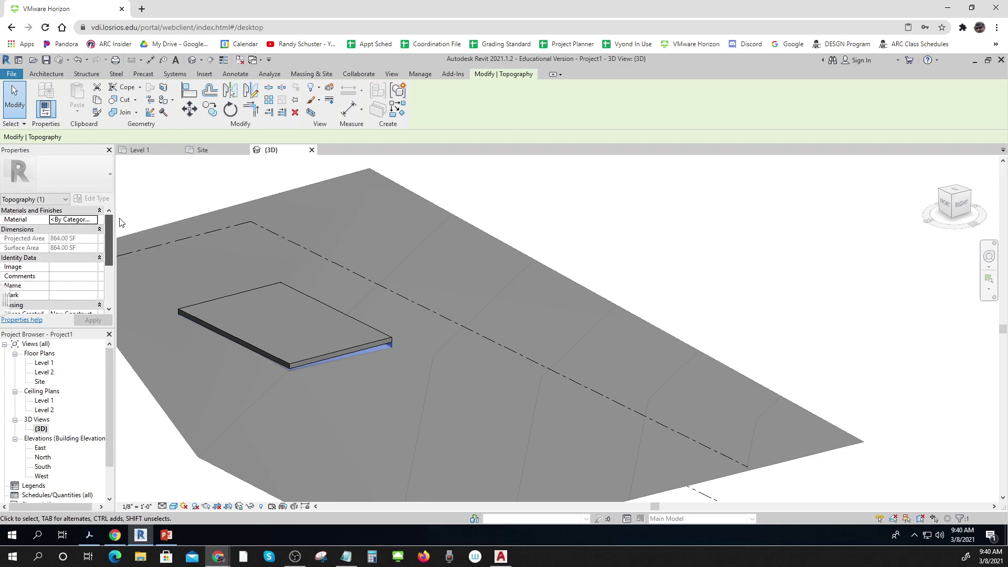
key("Escape")
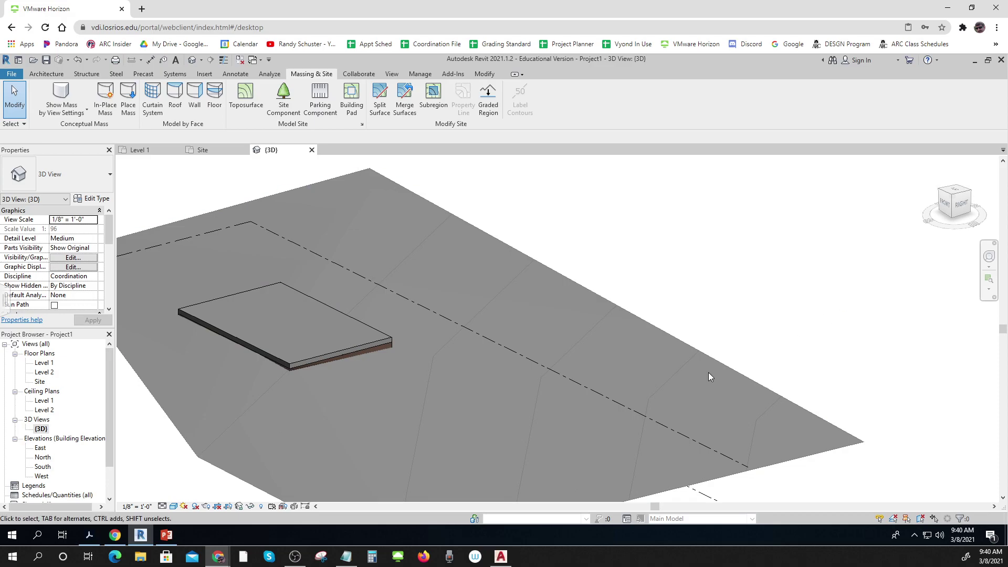
scroll(709, 377, "down", 3)
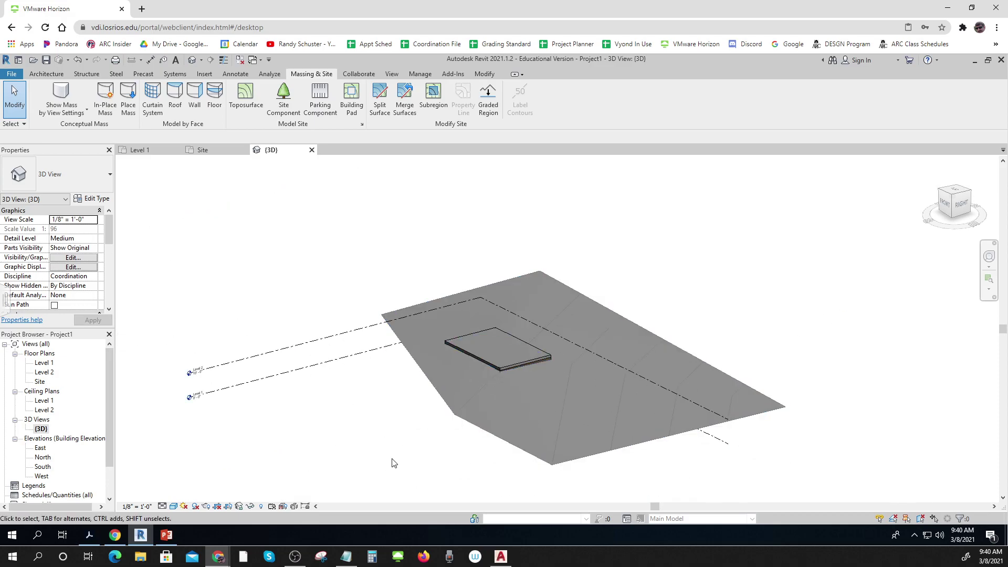
scroll(394, 463, "up", 2)
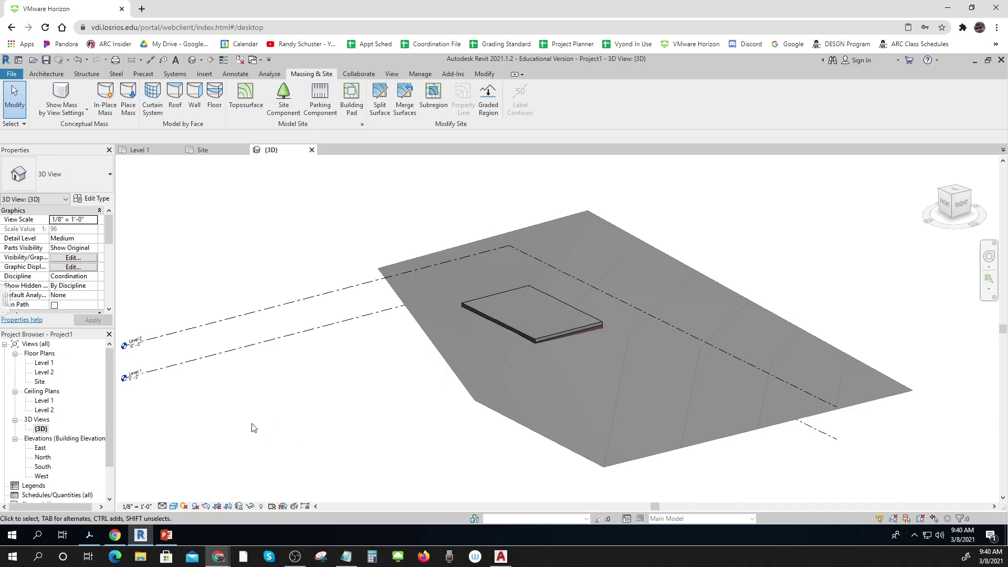
right_click(137, 346)
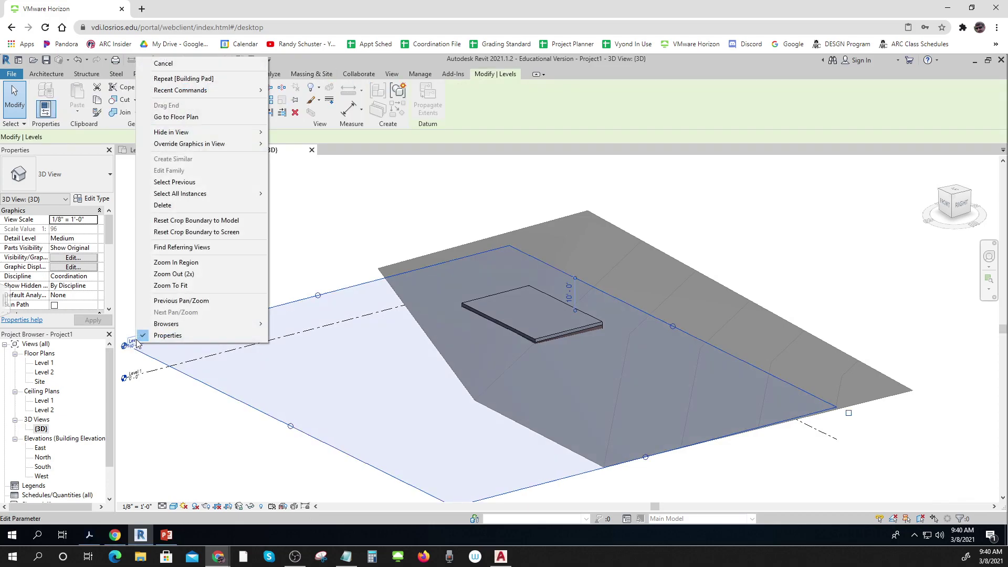
left_click(173, 425)
left_click(169, 422)
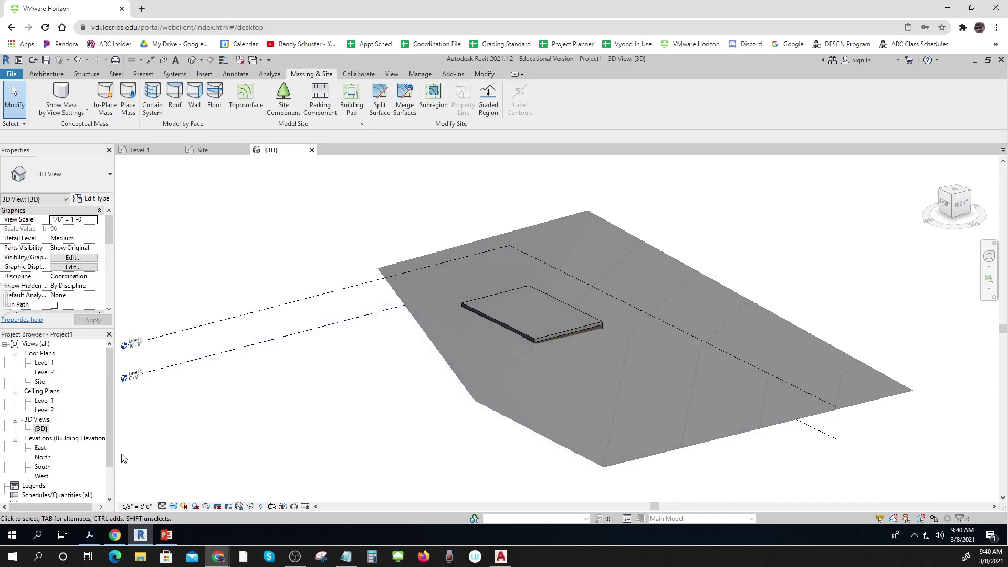
In the East elevation, create a level similar to Level 2 at 6' 6", from the pad's top corner to the existing level heads.
double_click(42, 449)
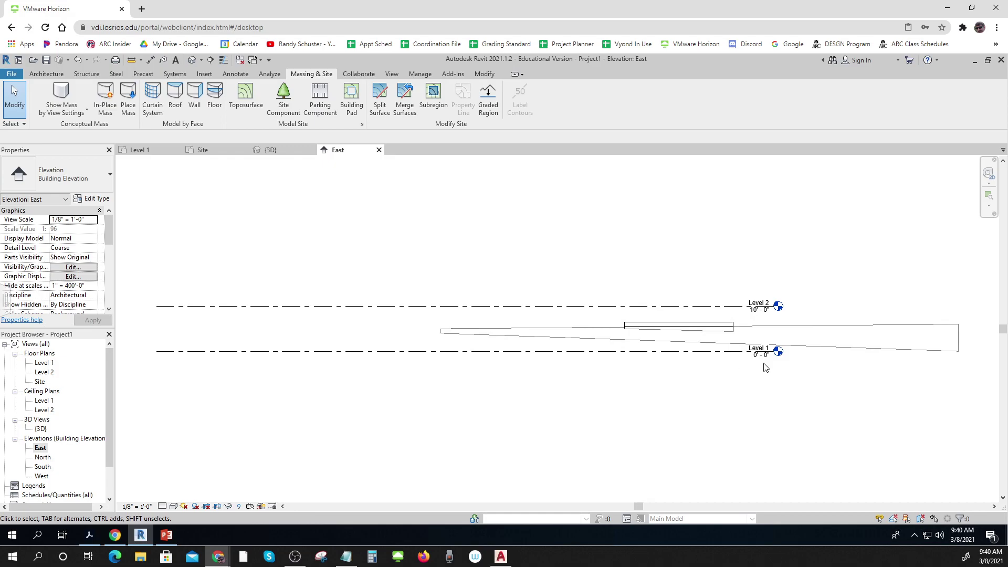
scroll(754, 331, "up", 3)
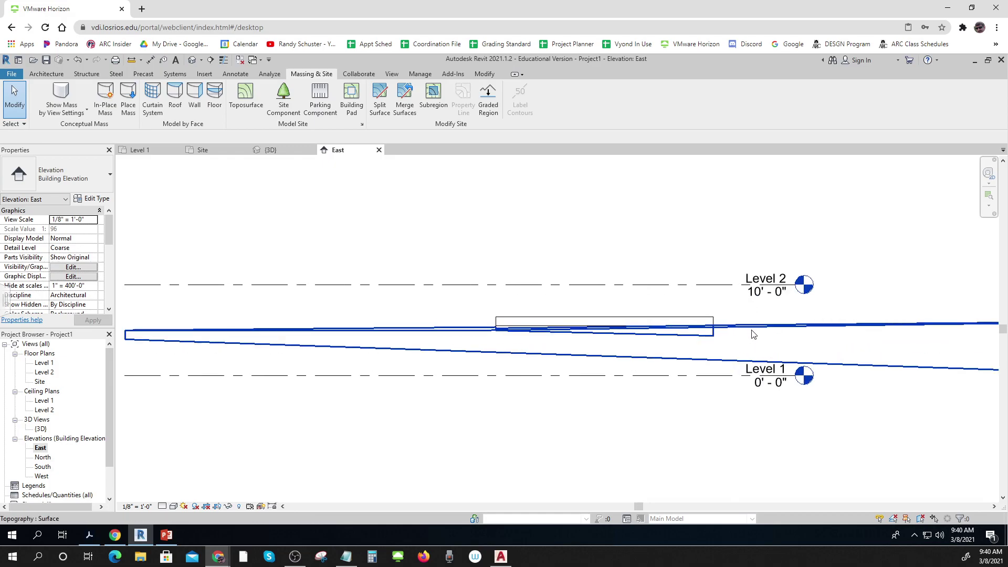
right_click(716, 290)
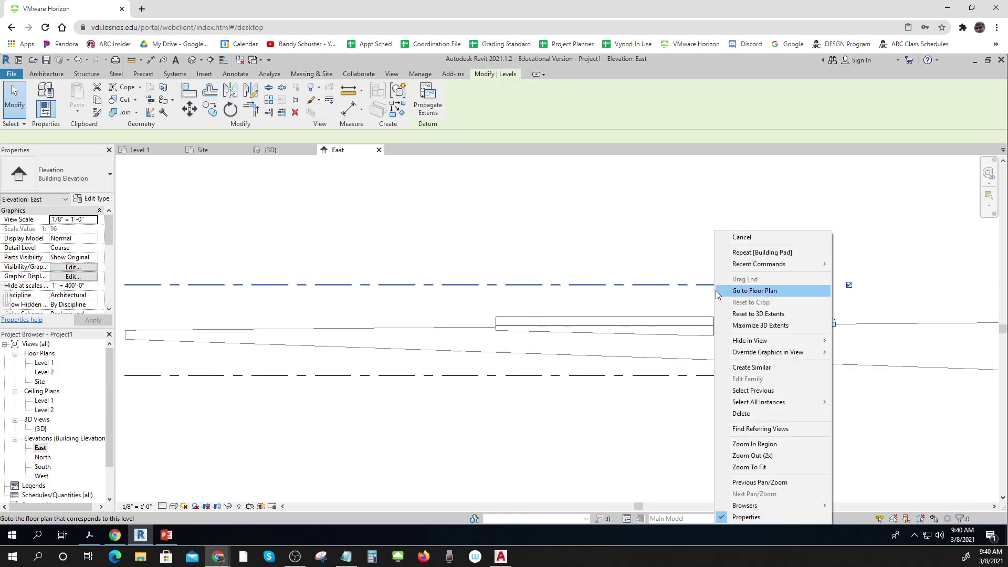
left_click(758, 369)
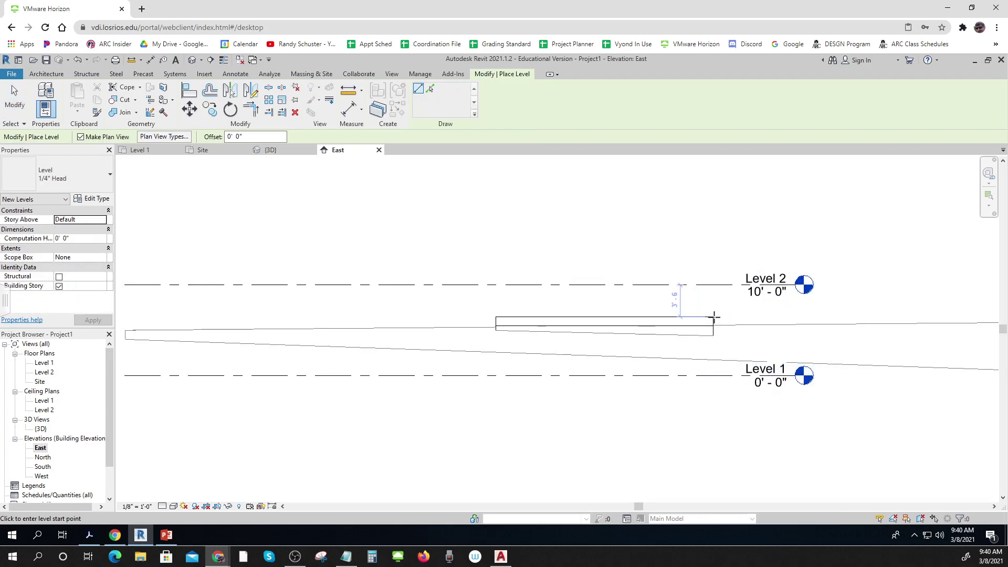
left_click(714, 317)
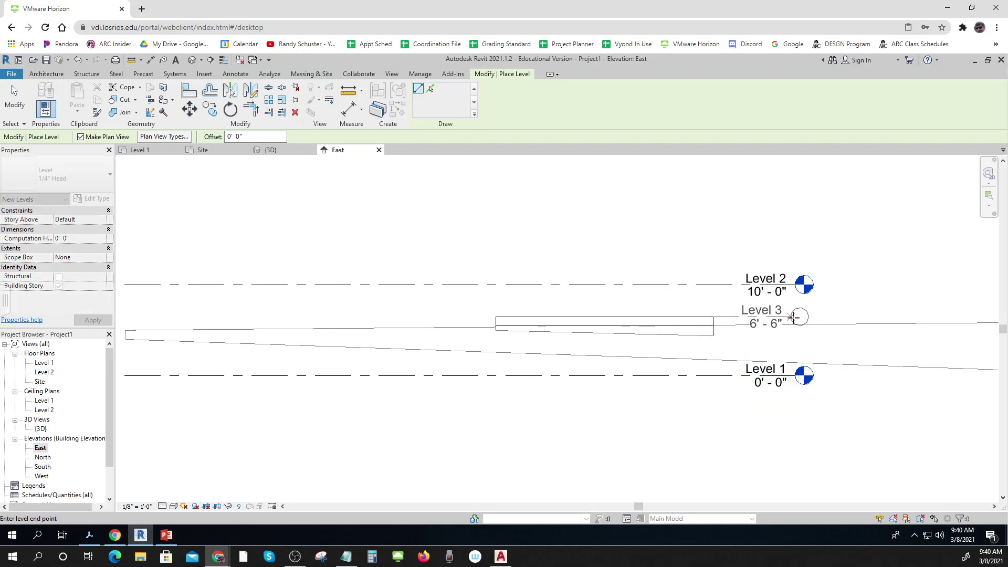
left_click(794, 318)
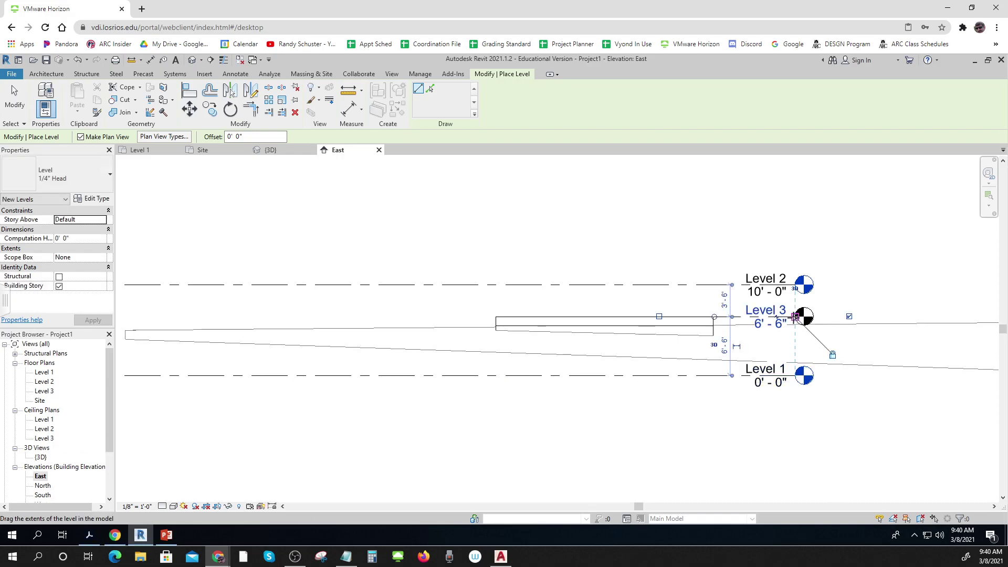
key("Escape")
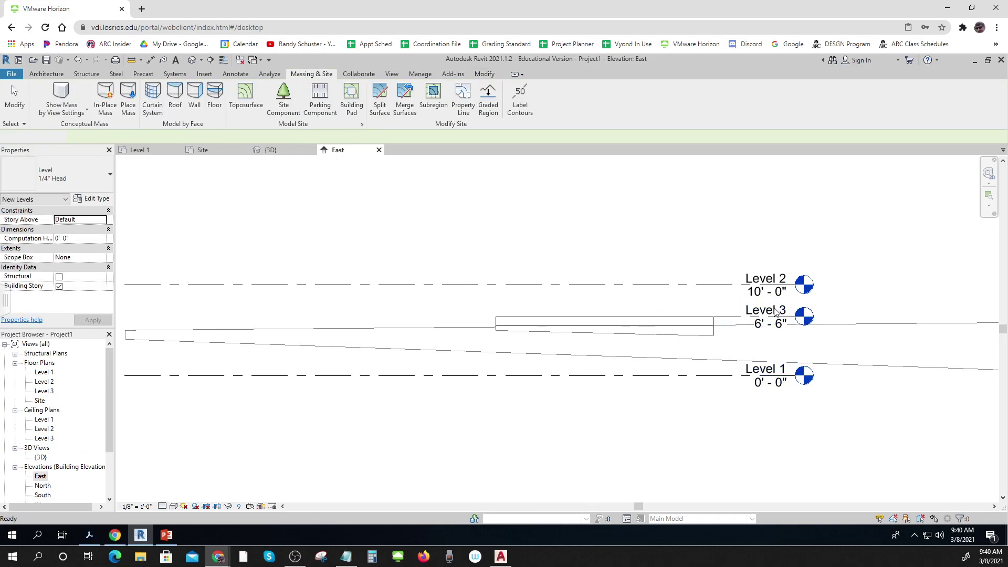
Rename the new 6' 6" level as Foundation and rename its corresponding views too.
left_click(775, 310)
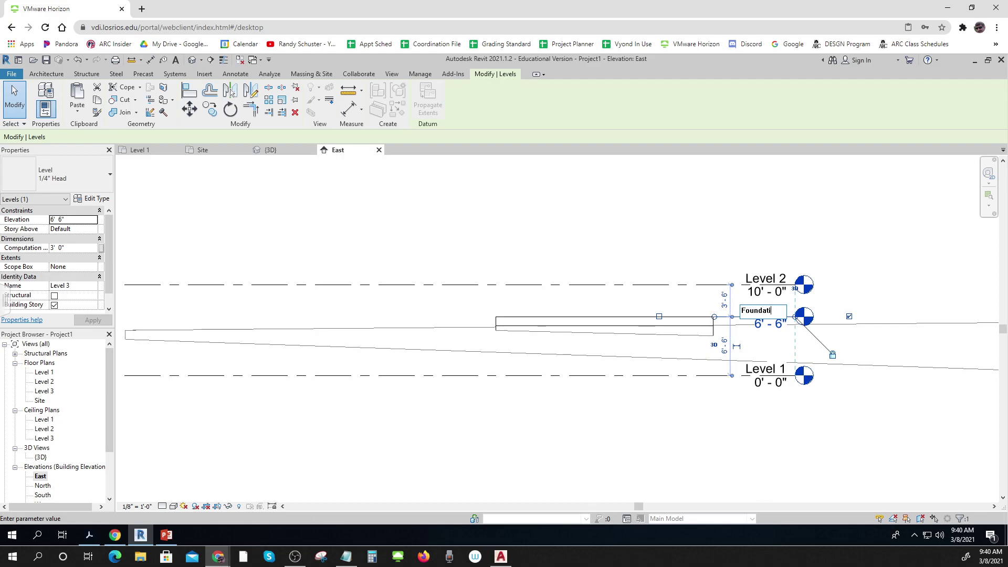
left_click(870, 275)
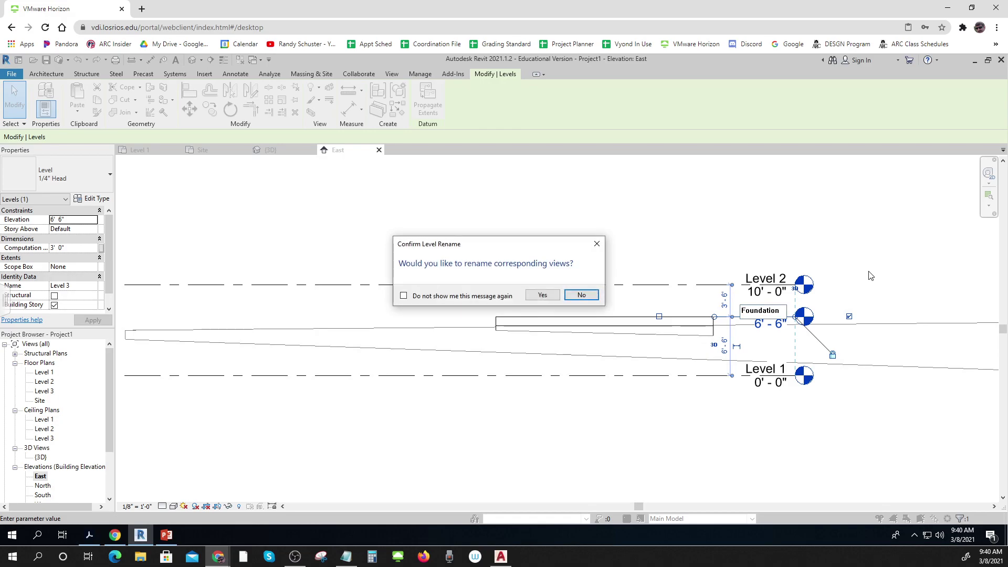
left_click(543, 295)
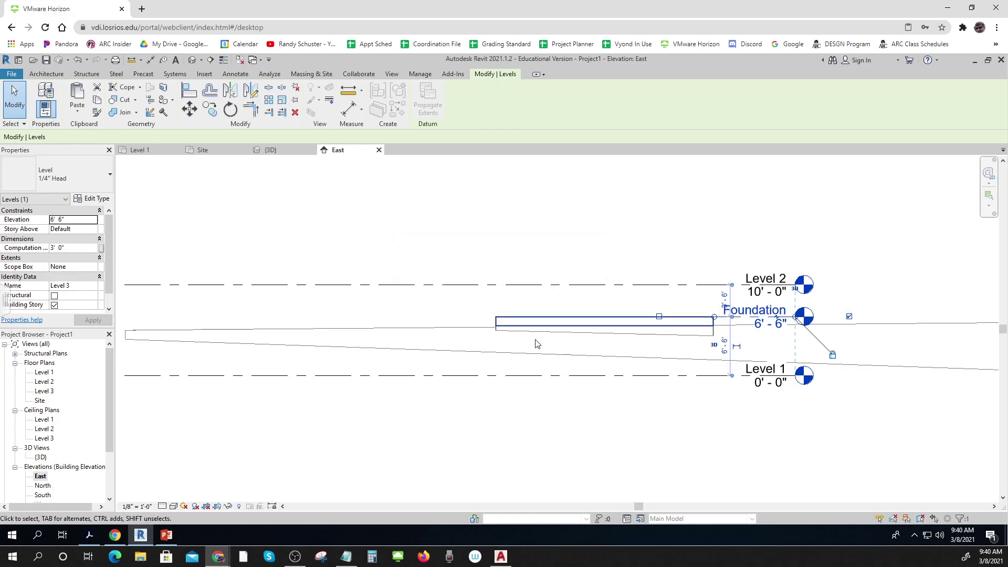
left_click(726, 465)
Extend the aligned head ends of Level 1, Foundation and Level 2 farther outward past the pad in the East elevation.
left_click_drag(837, 432, 786, 258)
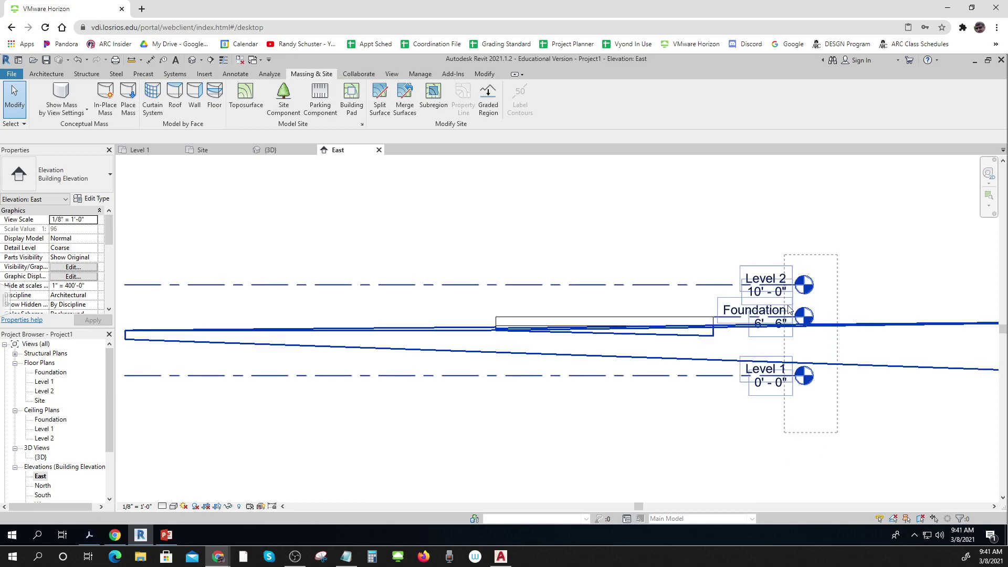
left_click(772, 382)
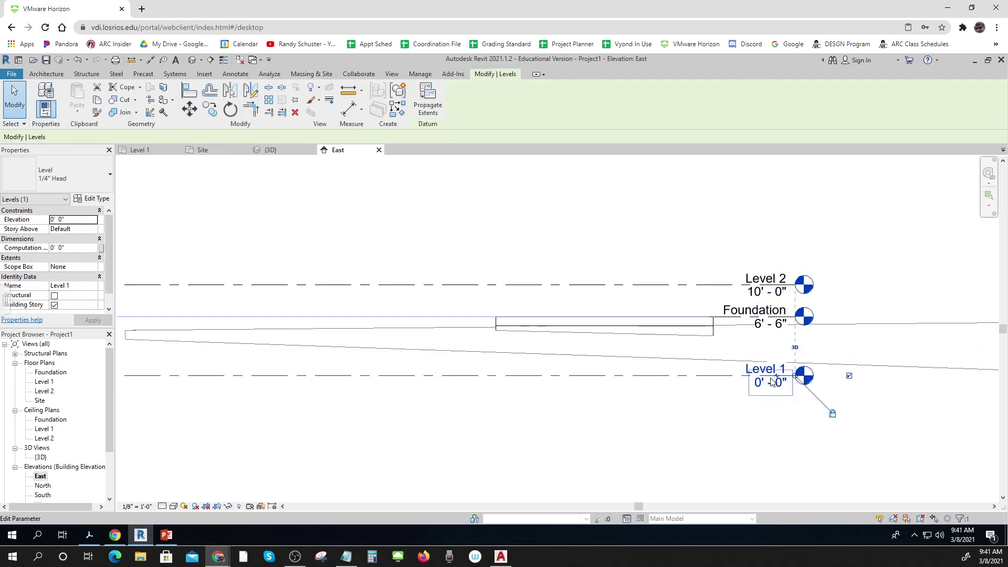
left_click_drag(797, 383, 924, 383)
left_click(790, 465)
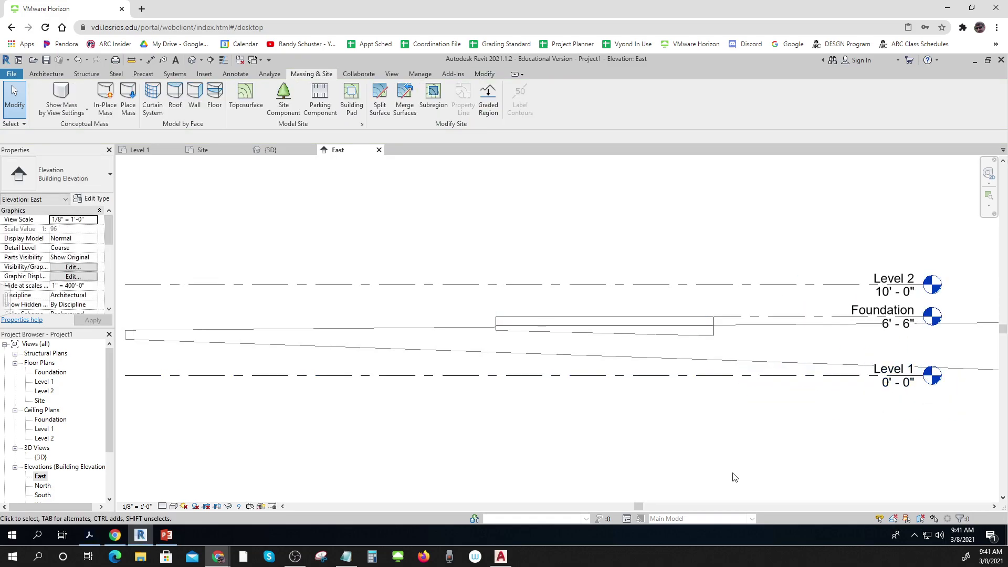
Check the level lines in the North elevation and open the default 3D view.
double_click(43, 485)
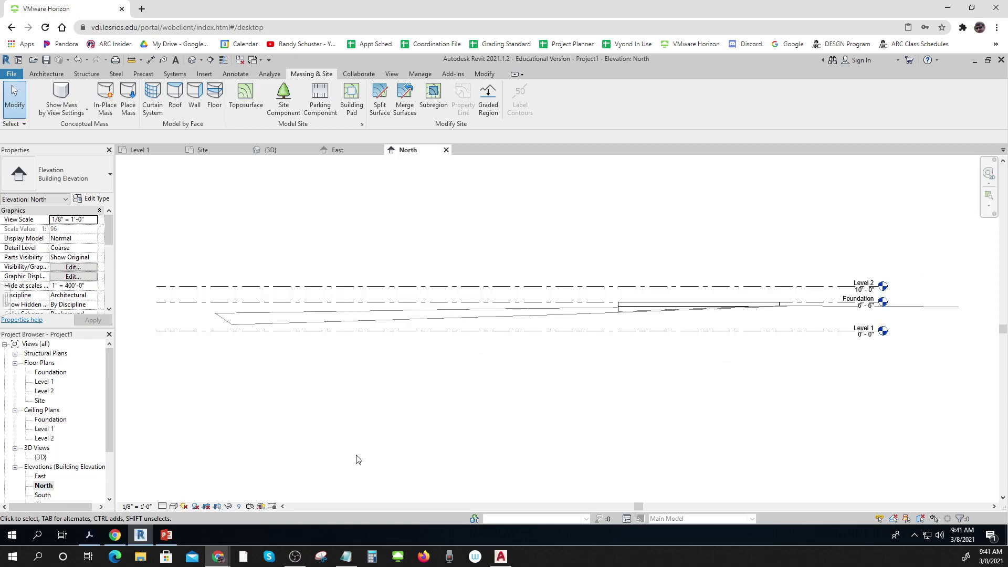
double_click(44, 459)
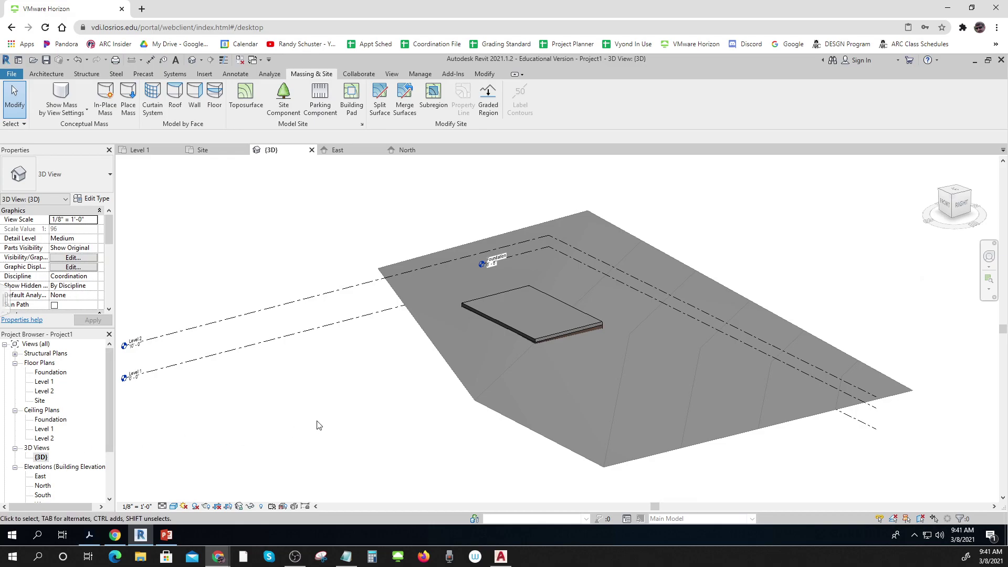
left_click(475, 265)
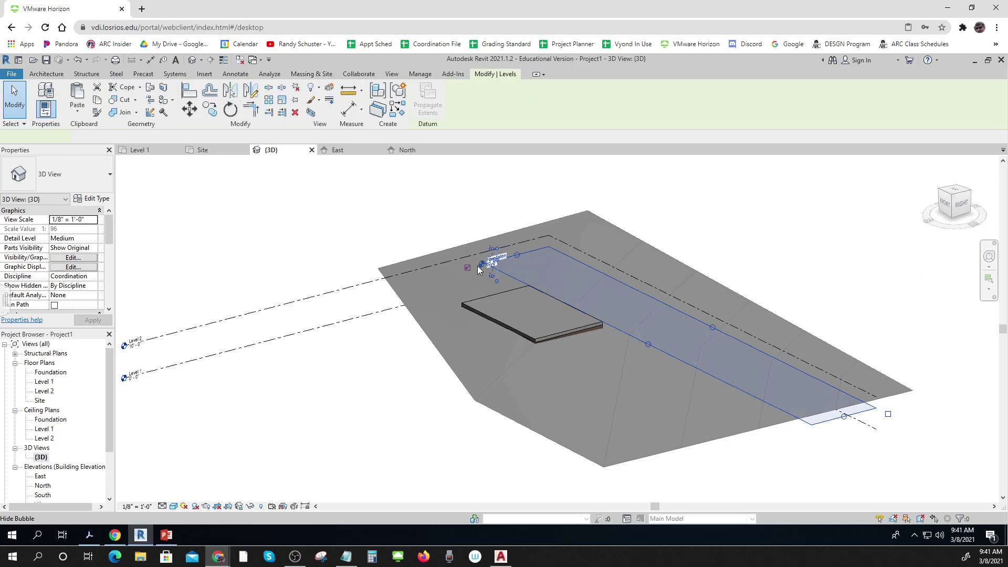
scroll(492, 269, "up", 2)
scroll(493, 269, "up", 1)
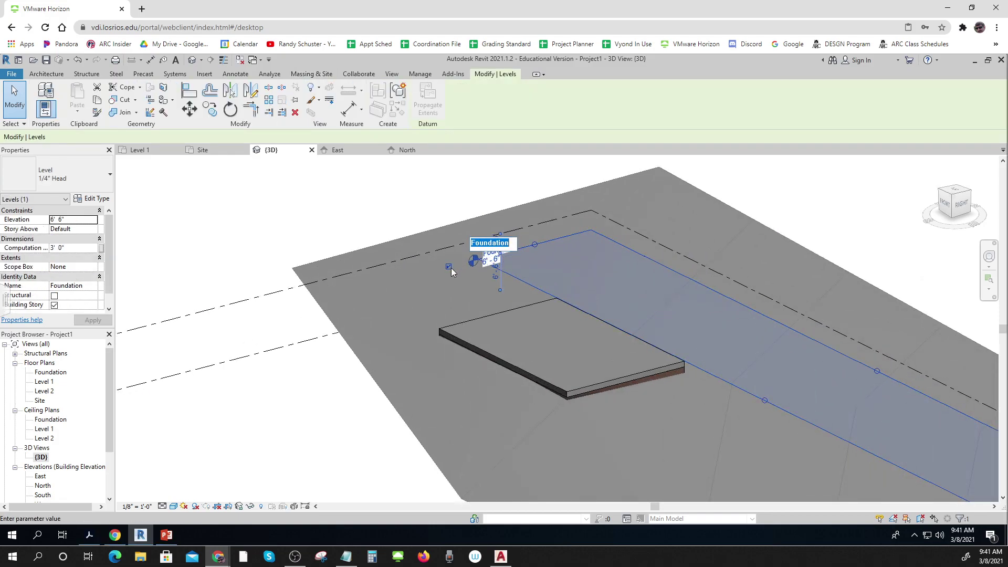
left_click(307, 446)
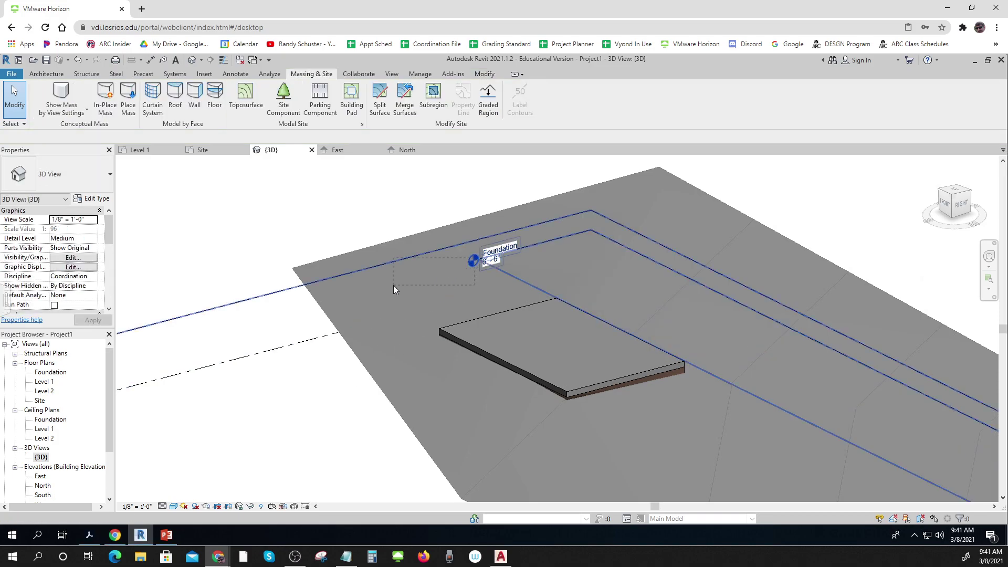
left_click(473, 261)
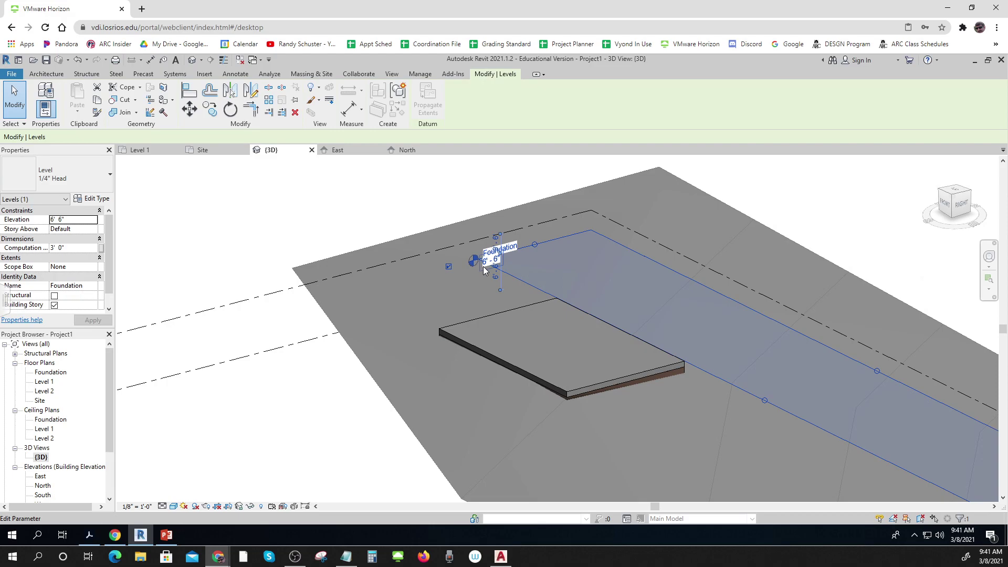
scroll(483, 268, "up", 2)
scroll(484, 269, "up", 2)
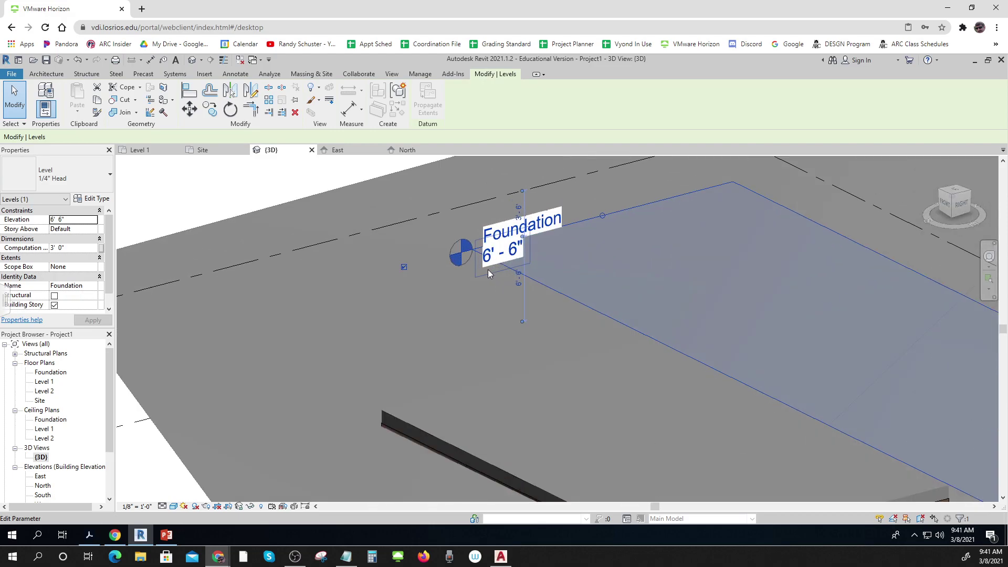
left_click(522, 239)
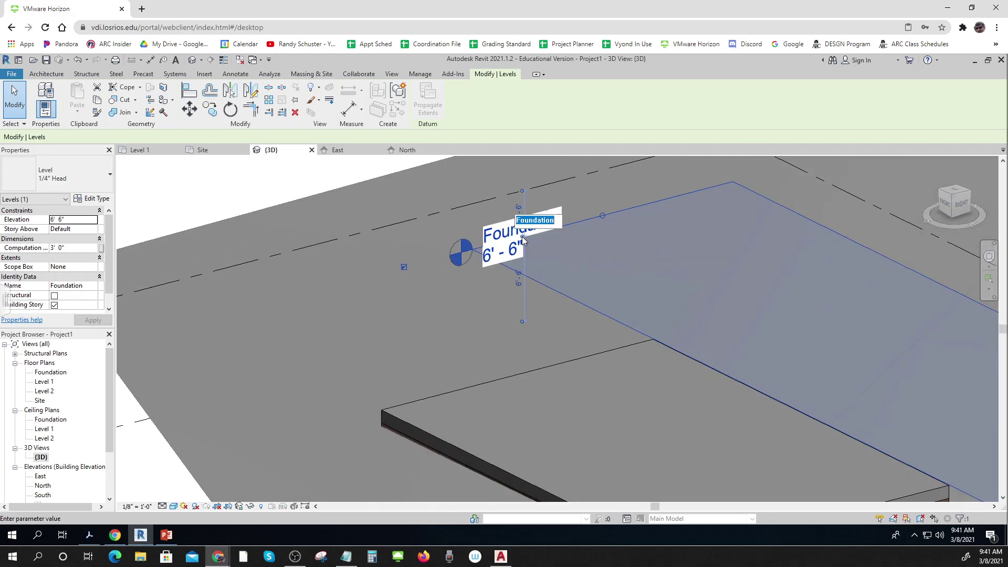
left_click(477, 276)
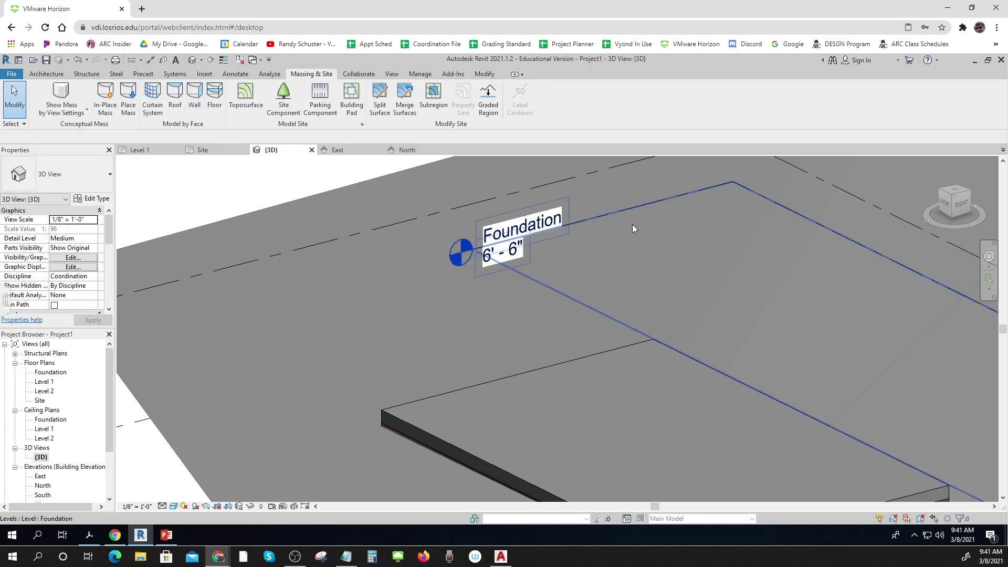
left_click(635, 207)
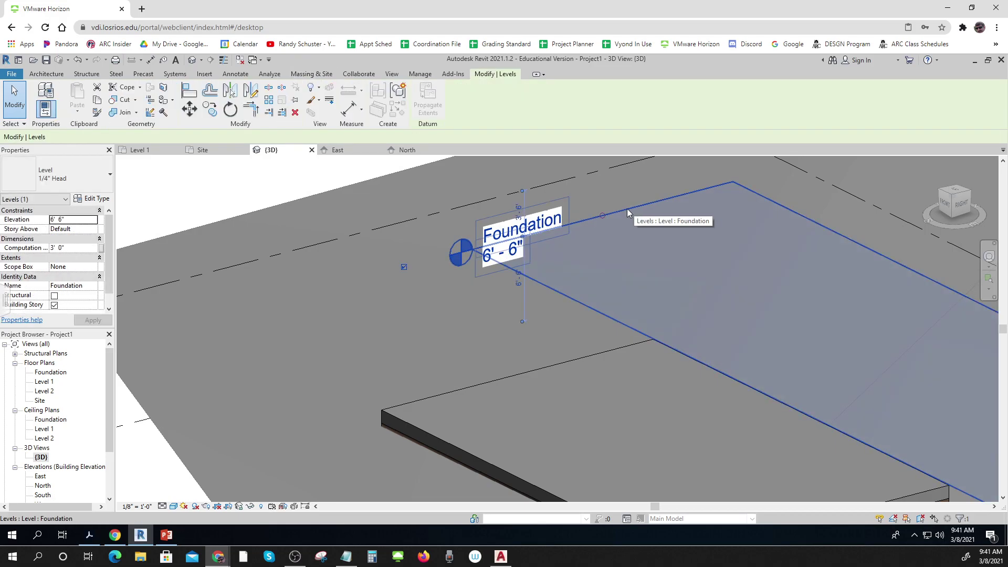
left_click(522, 236)
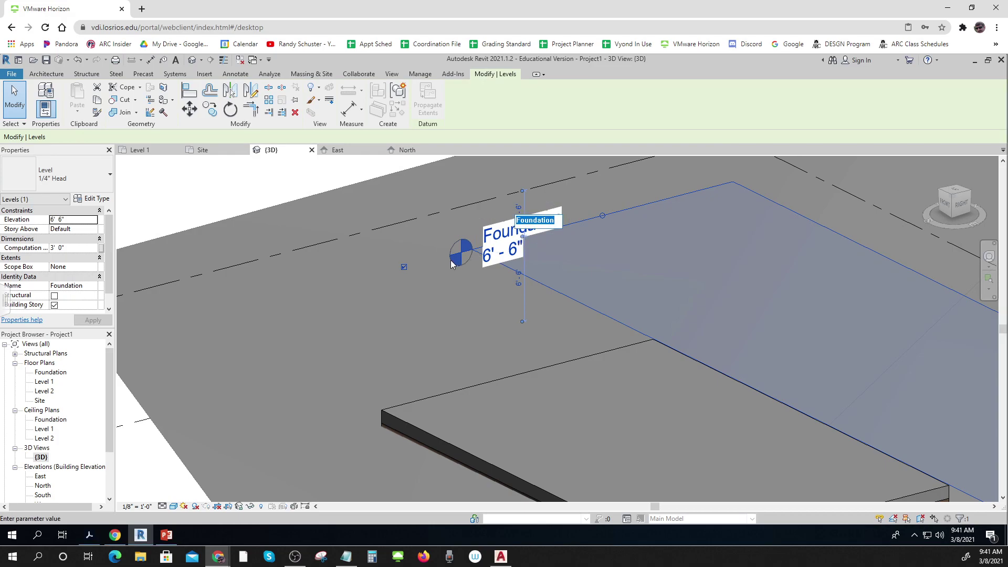
left_click(328, 322)
left_click(328, 324)
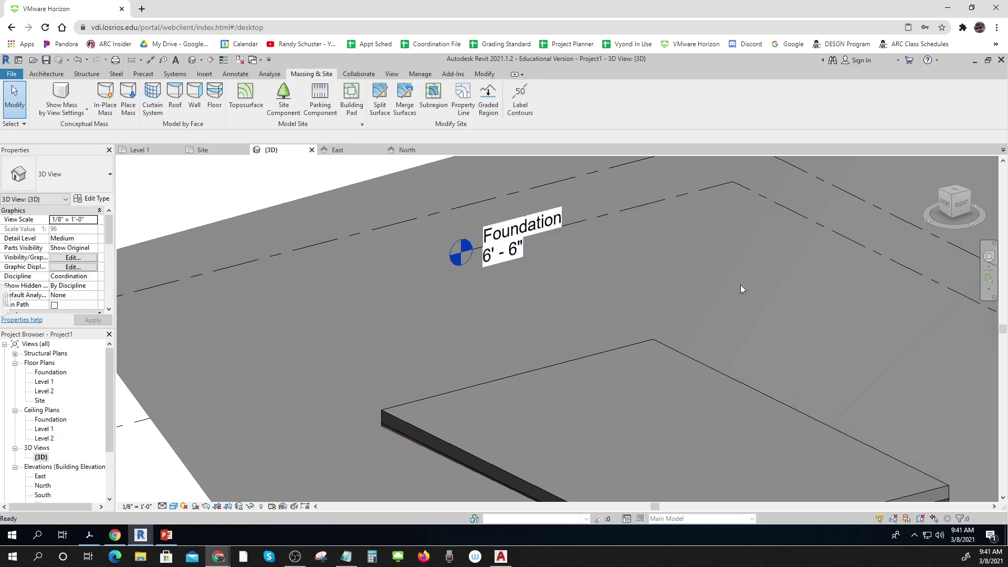
Viewing the 3D model squarely from the right side, extend the Foundation level's head end outward well past the building pad.
left_click(958, 210)
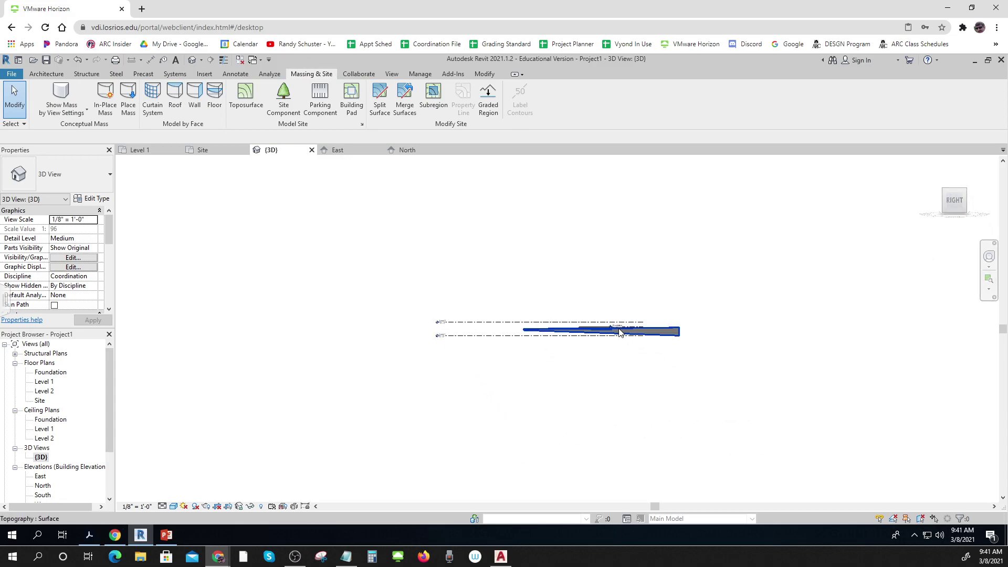
scroll(618, 329, "up", 4)
left_click(525, 314)
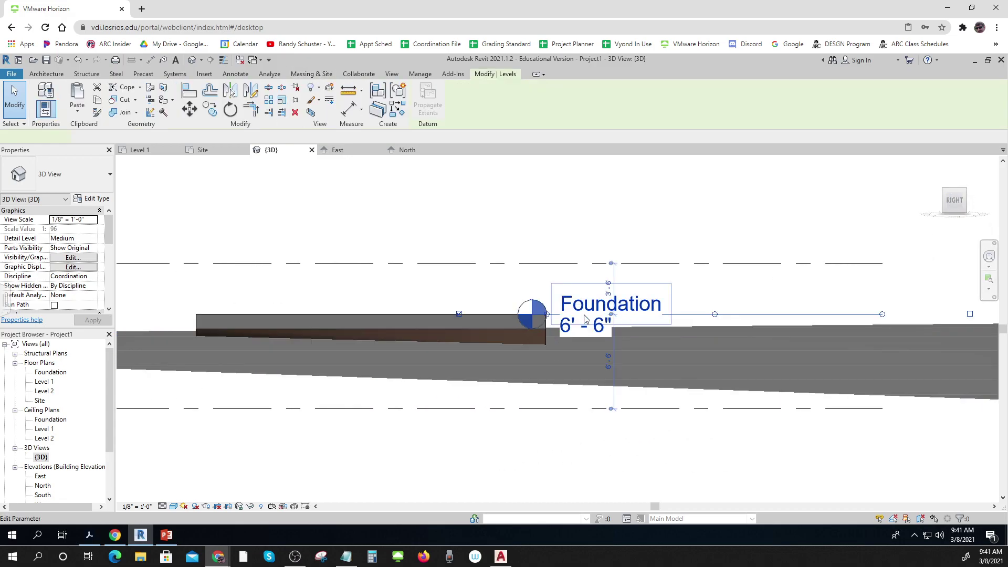
left_click_drag(525, 314, 171, 329)
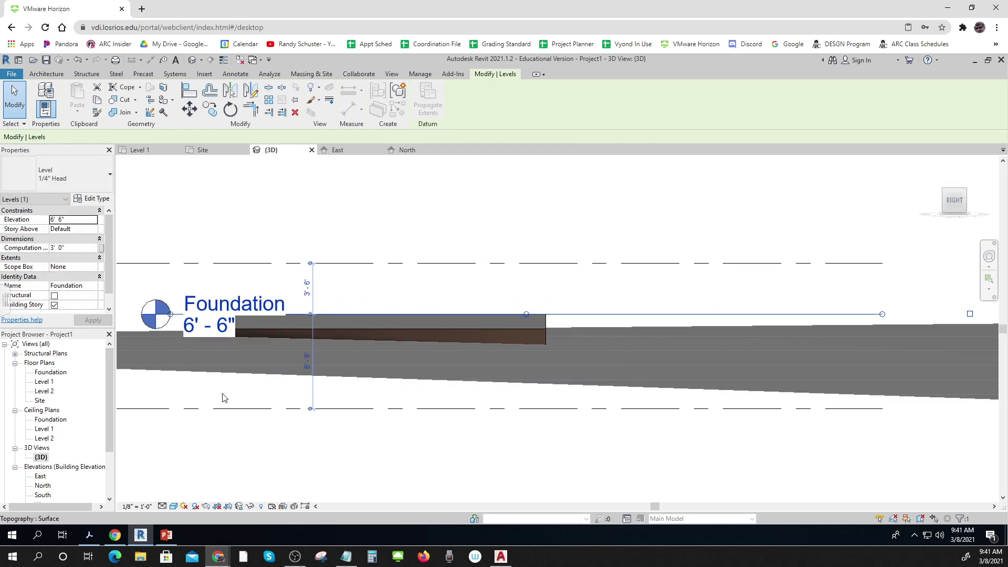
middle_click_drag(251, 474, 798, 476)
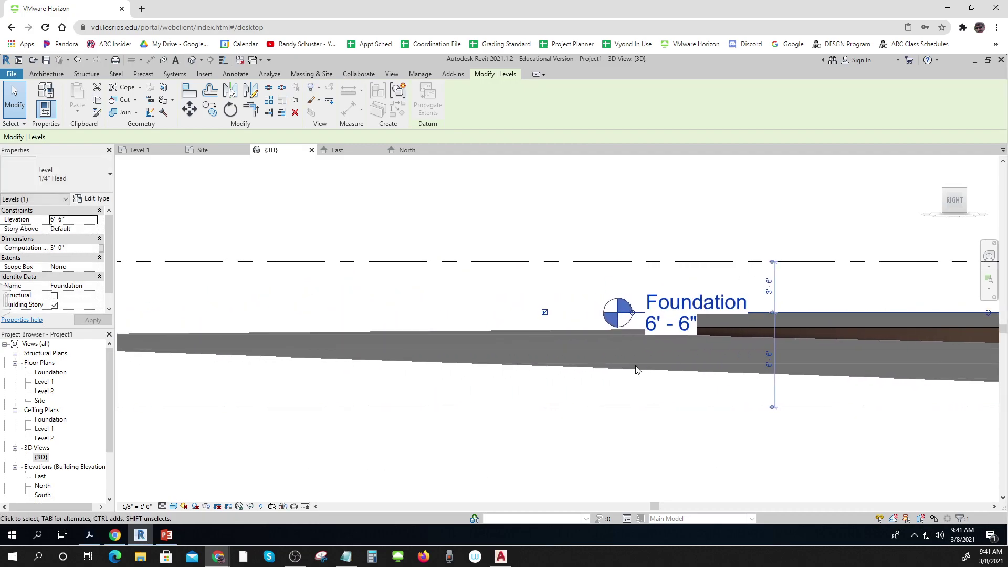
left_click_drag(636, 321, 206, 324)
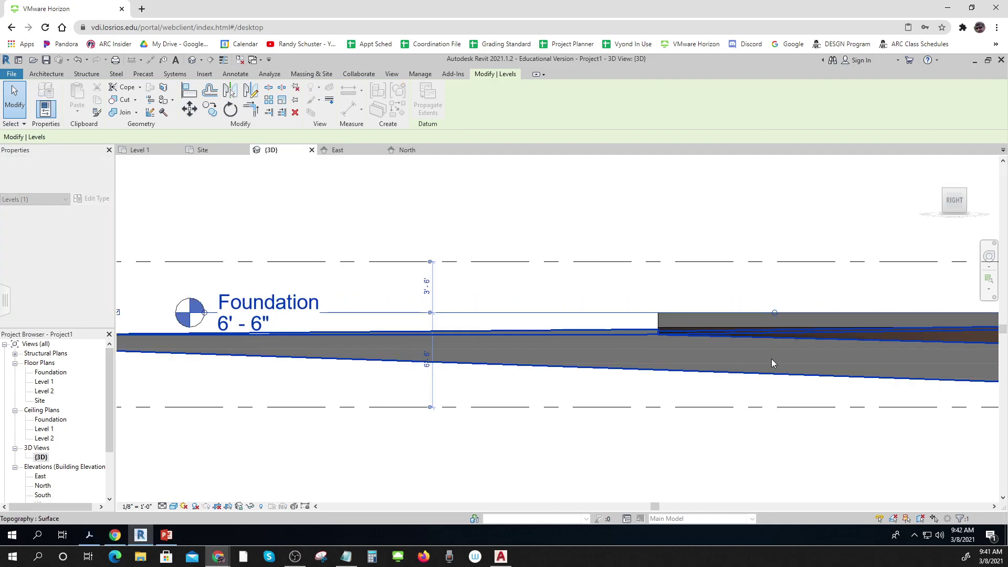
left_click_drag(773, 312, 860, 309)
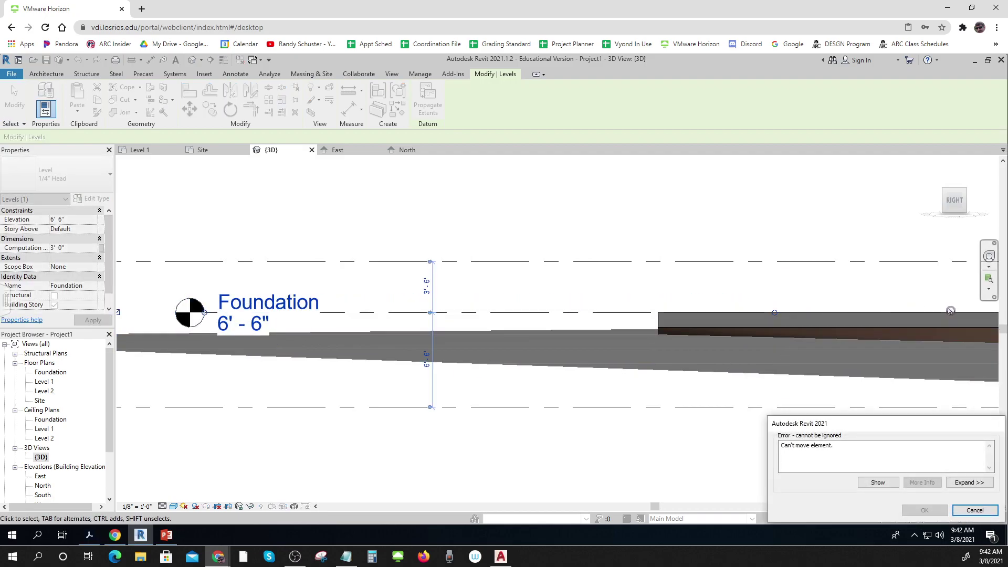
key("Escape")
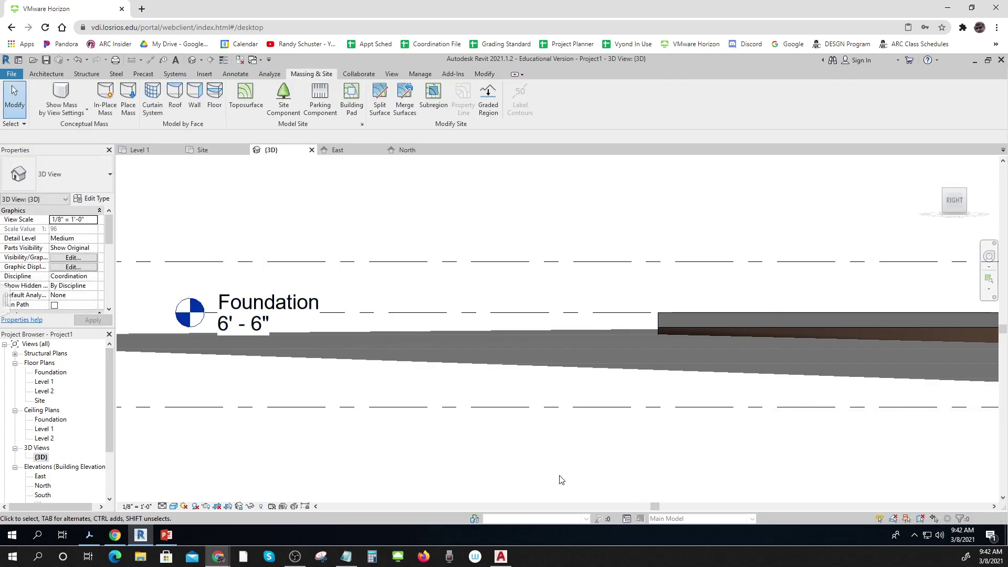
Return the 3D model to a corner view and examine the extended Foundation level beside Levels 1 and 2, plus its floor plan entry.
scroll(560, 477, "down", 2)
middle_click_drag(506, 467, 467, 359)
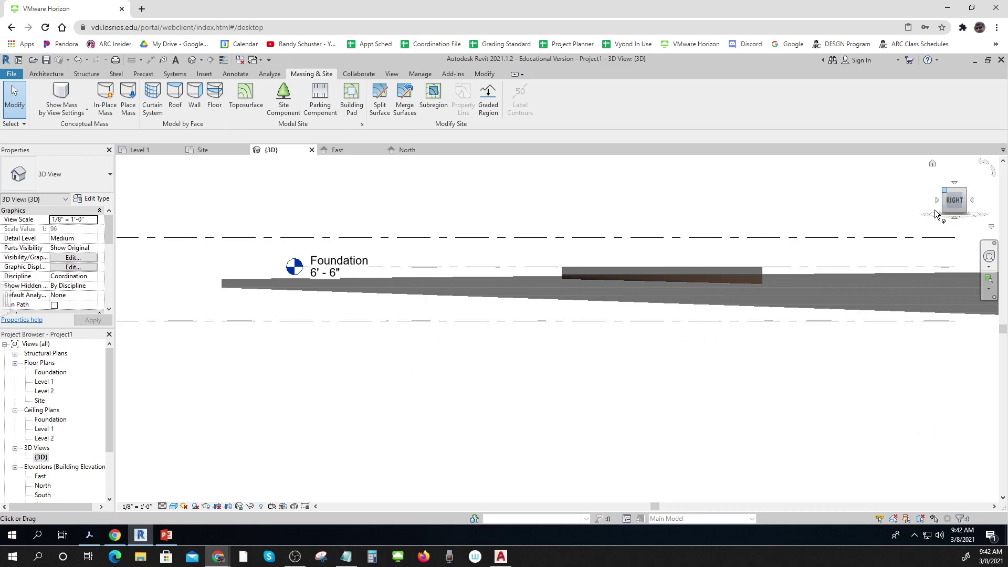
left_click(943, 193)
scroll(494, 304, "up", 5)
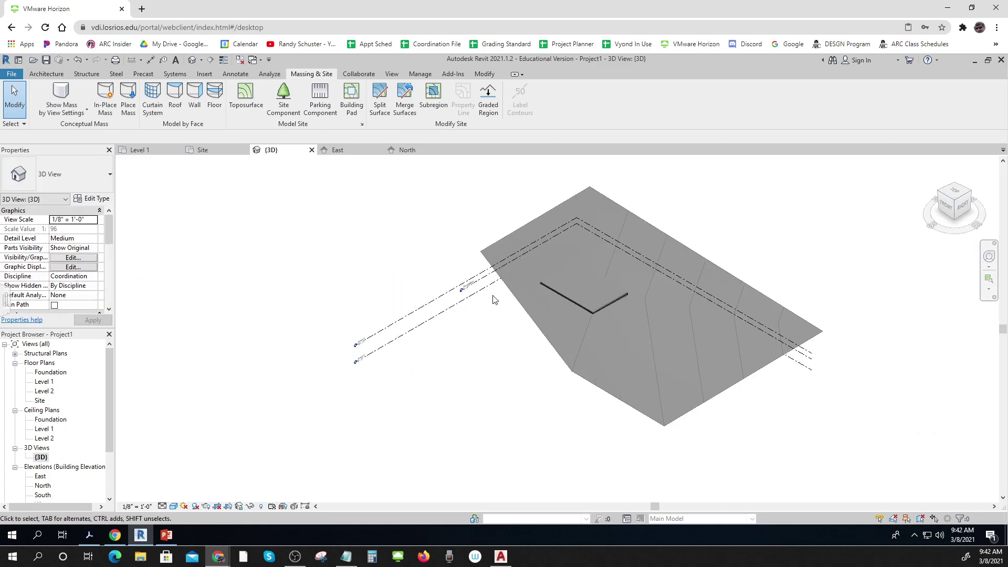
left_click(454, 281)
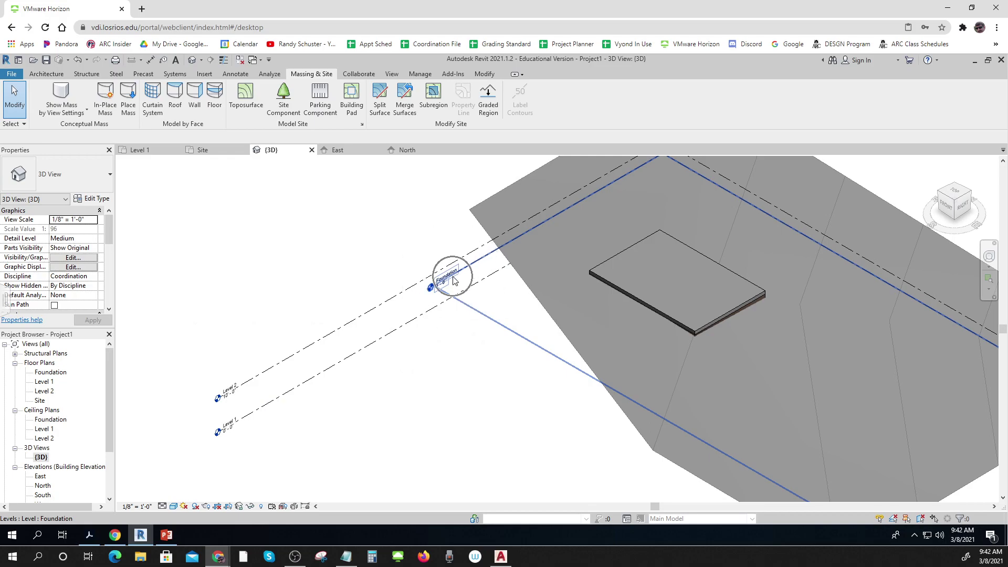
left_click(455, 281)
left_click(454, 281)
left_click(51, 373)
left_click(51, 374)
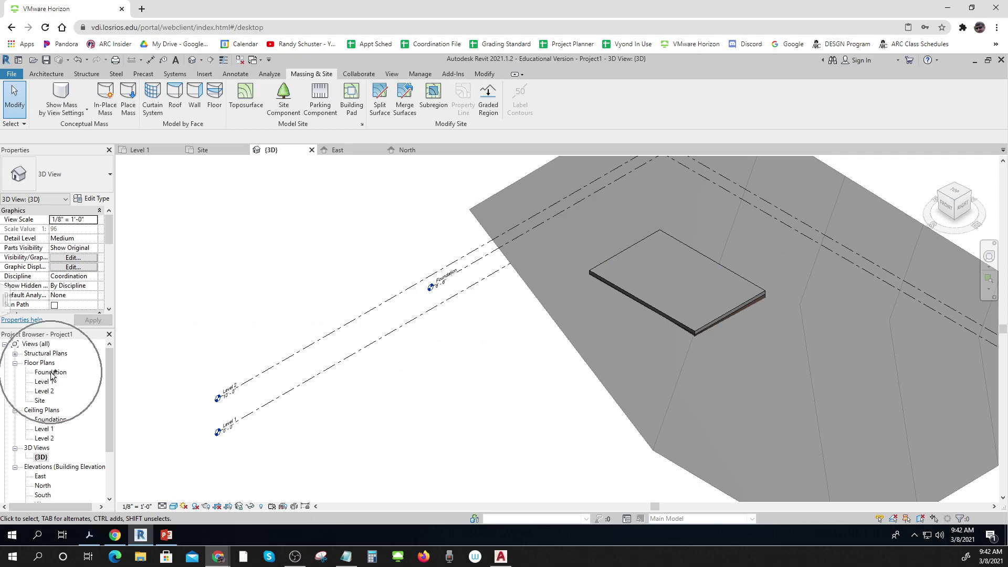